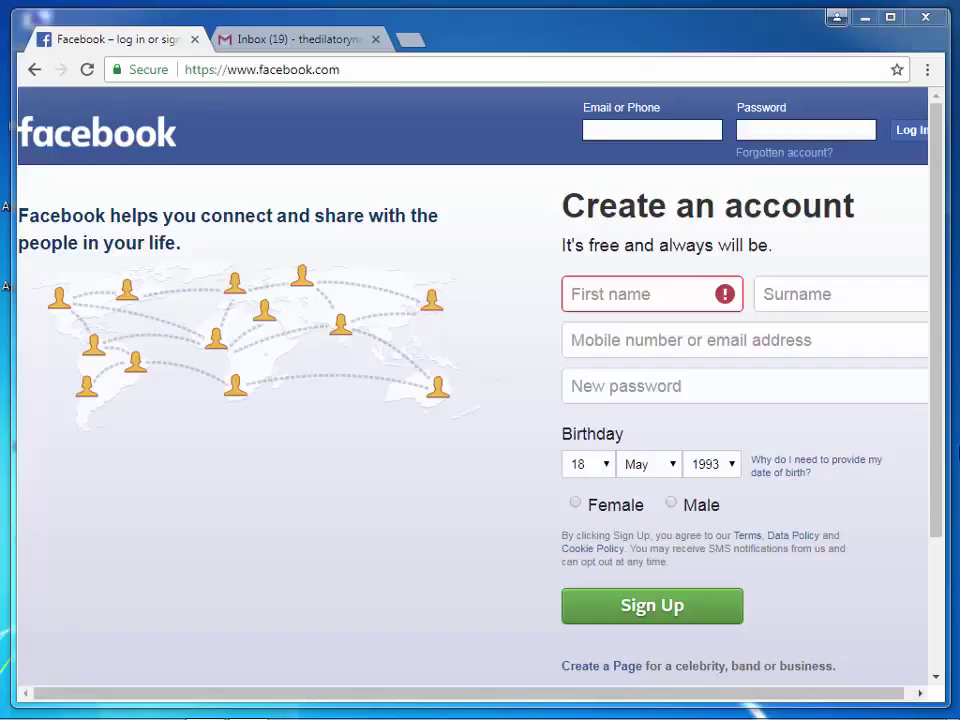
Step: Check and close the date-of-birth explanation, then enter the account's first name, correcting typos
left_click(790, 466)
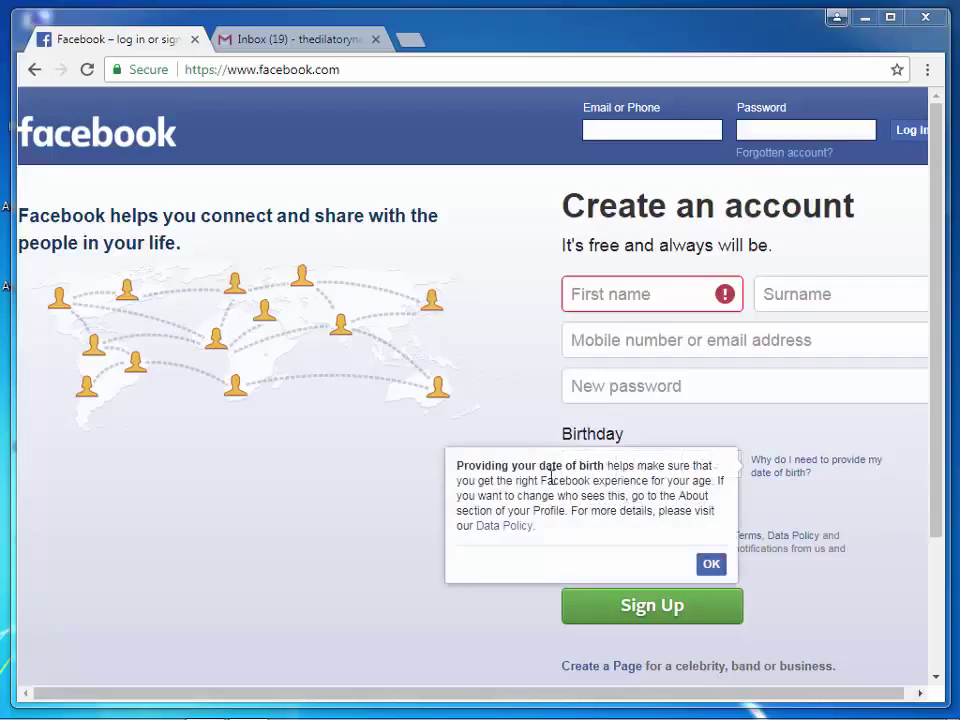
left_click(617, 128)
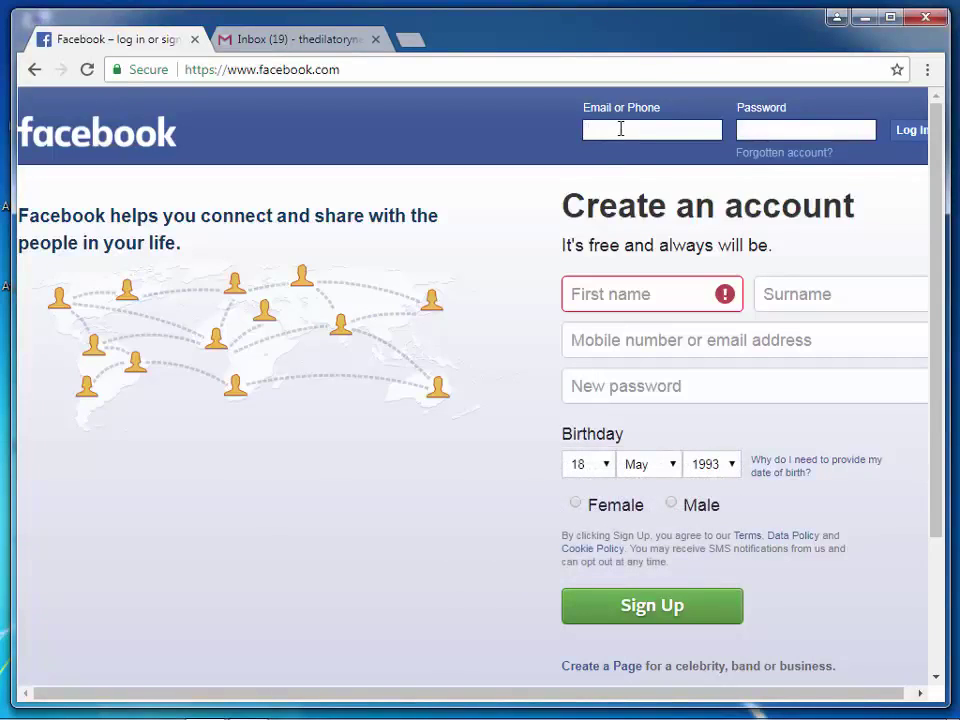
left_click(658, 296)
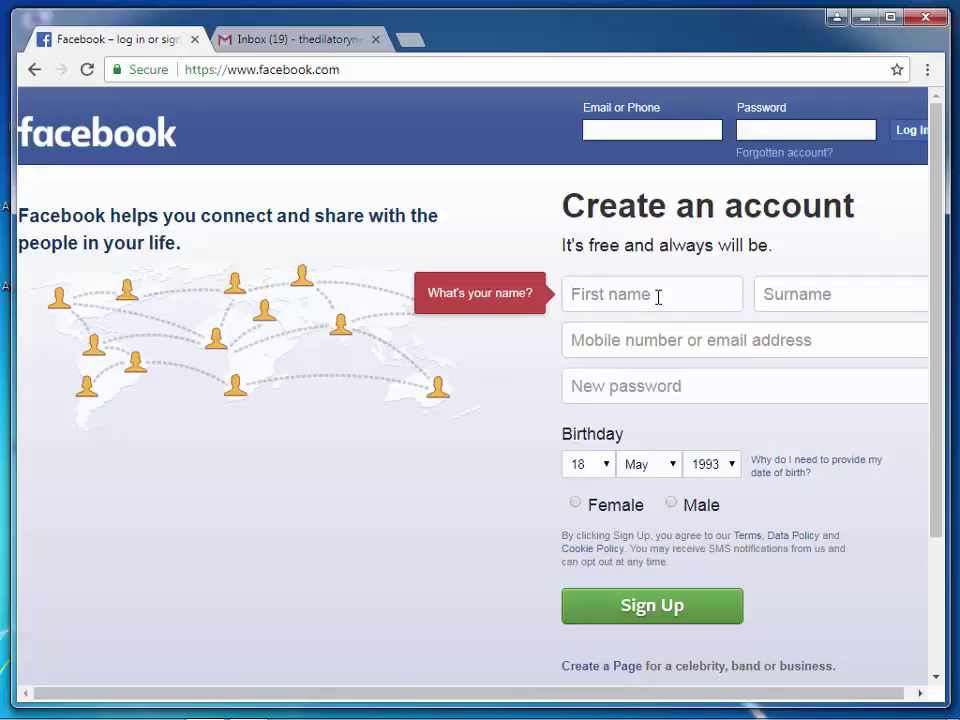
type("t")
key("BackSpace")
type("the")
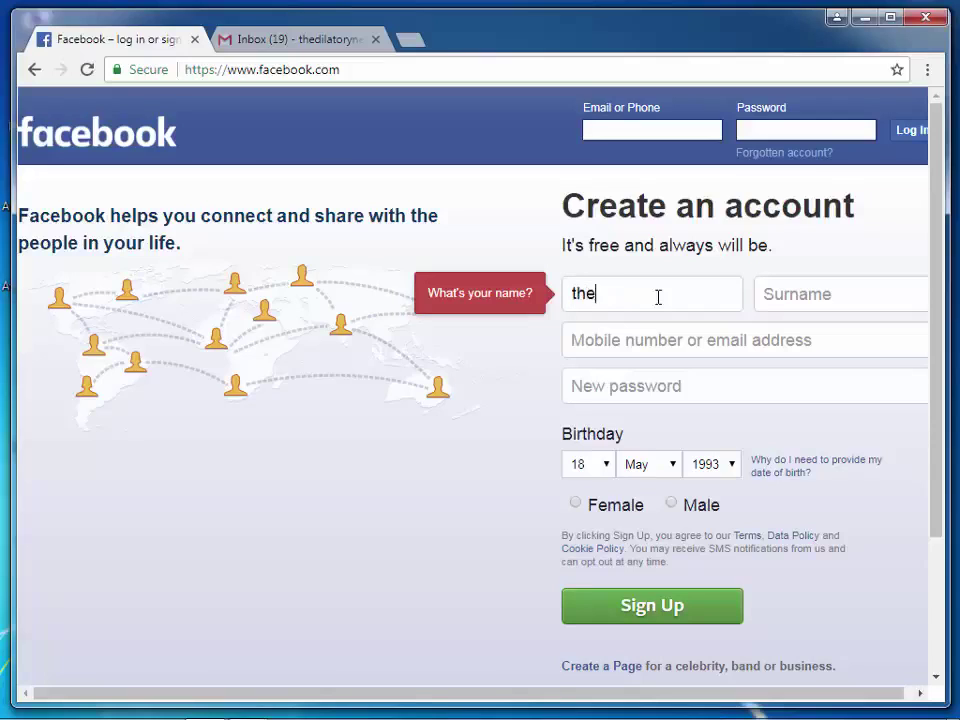
key("BackSpace")
key("BackSpace")
key("BackSpace")
type("The")
type("d")
key("BackSpace")
type("Di")
type("latory")
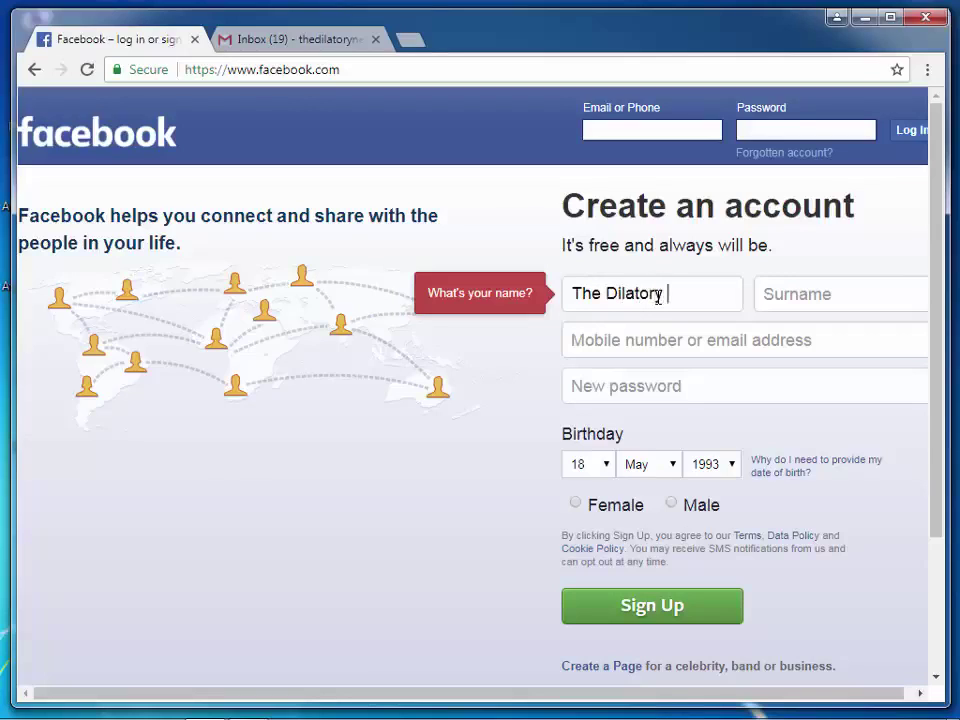
Step: Enter the account's surname in the Surname field
key("Tab")
type("N")
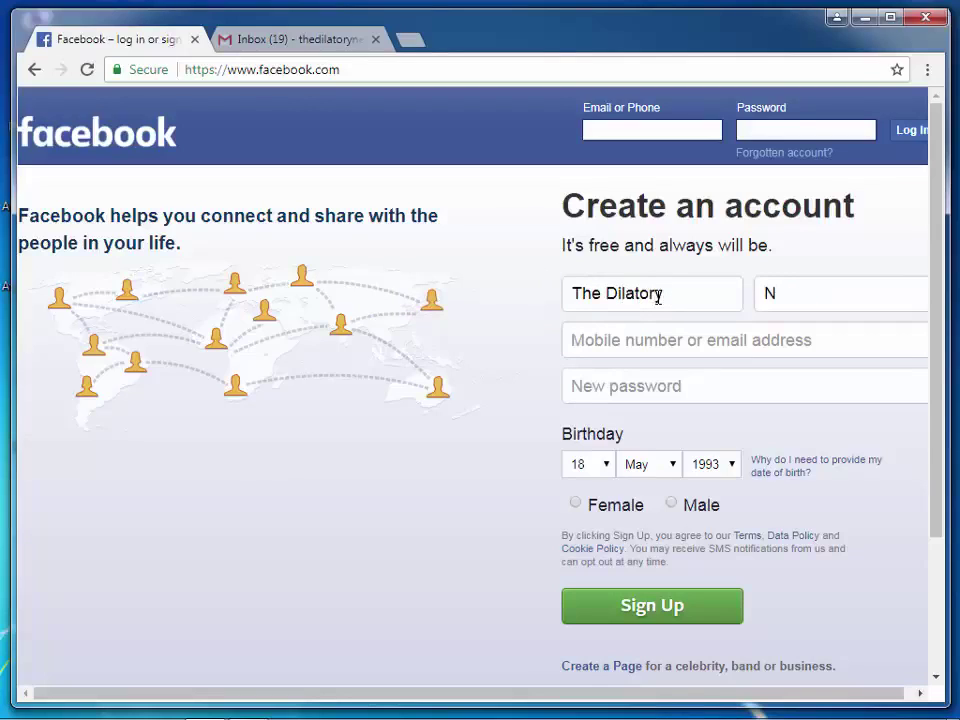
type("a")
key("BackSpace")
key("BackSpace")
type("Network")
key("Tab")
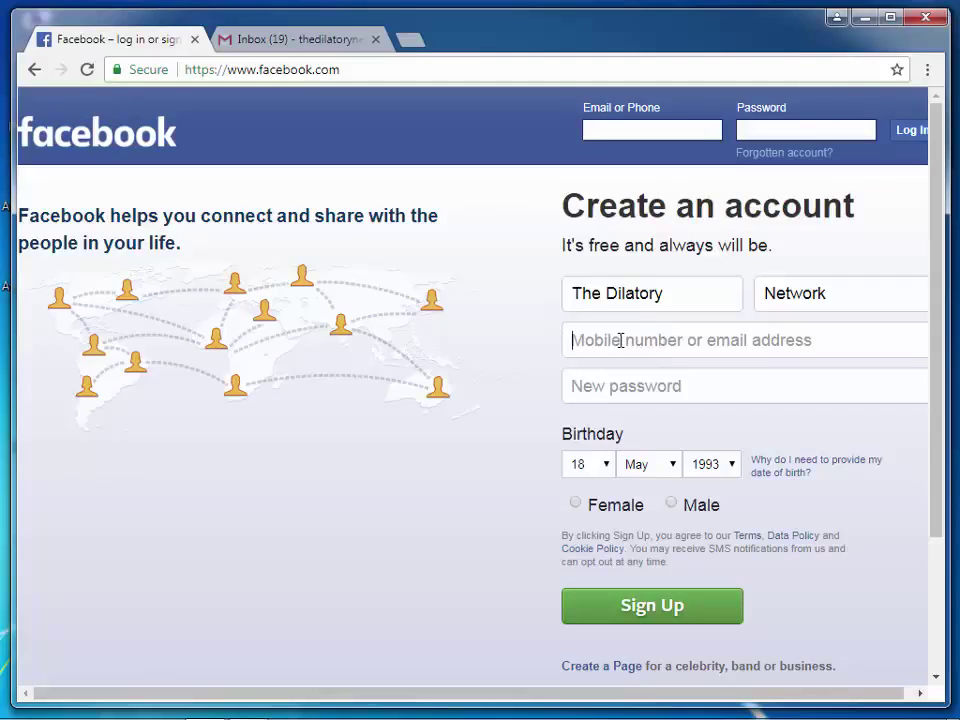
Step: Type the account's Gmail address and enter it again in the Re-enter email field
left_click(861, 294)
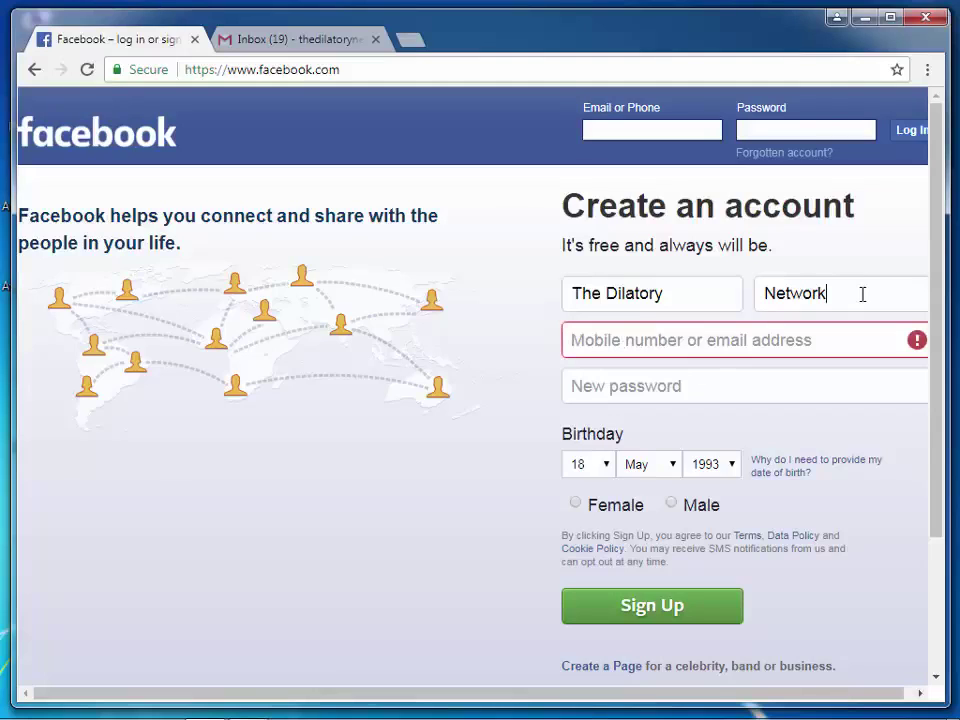
left_click(658, 341)
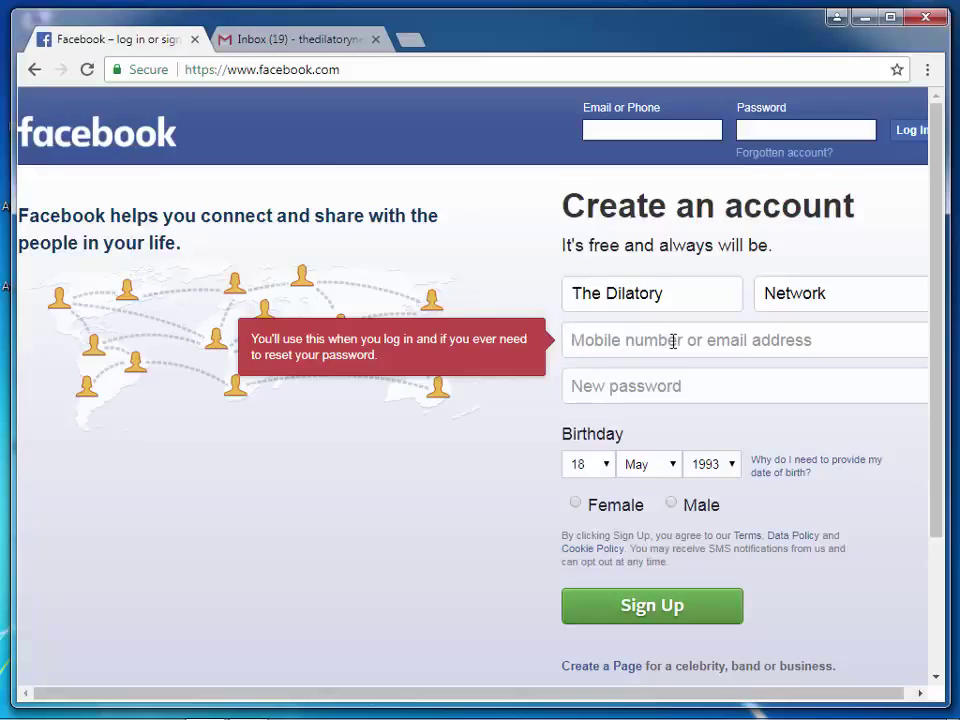
type("r")
key("BackSpace")
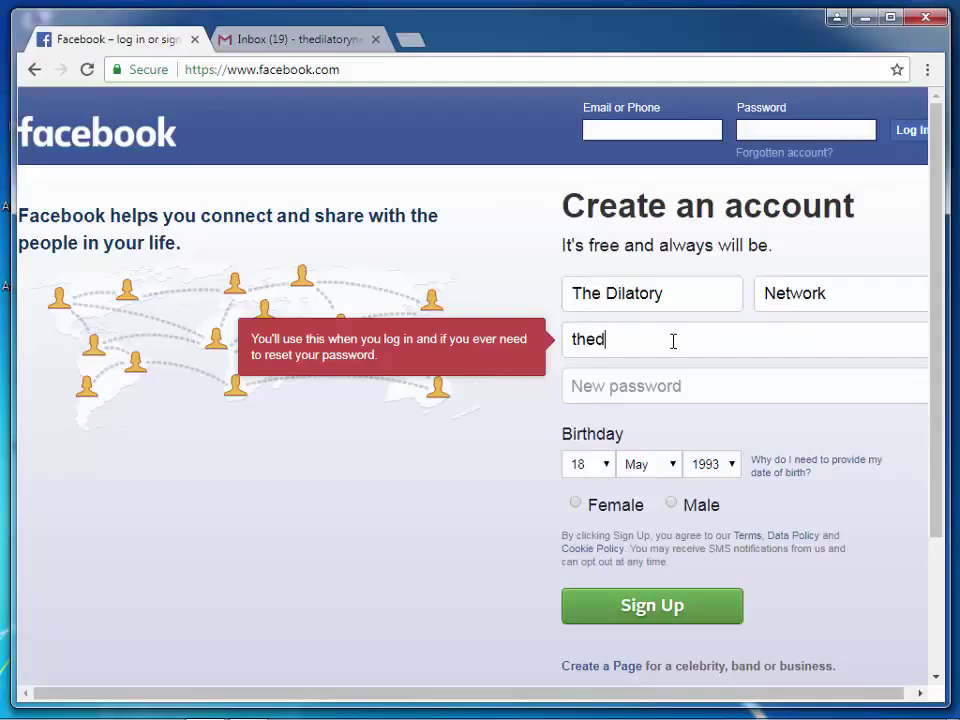
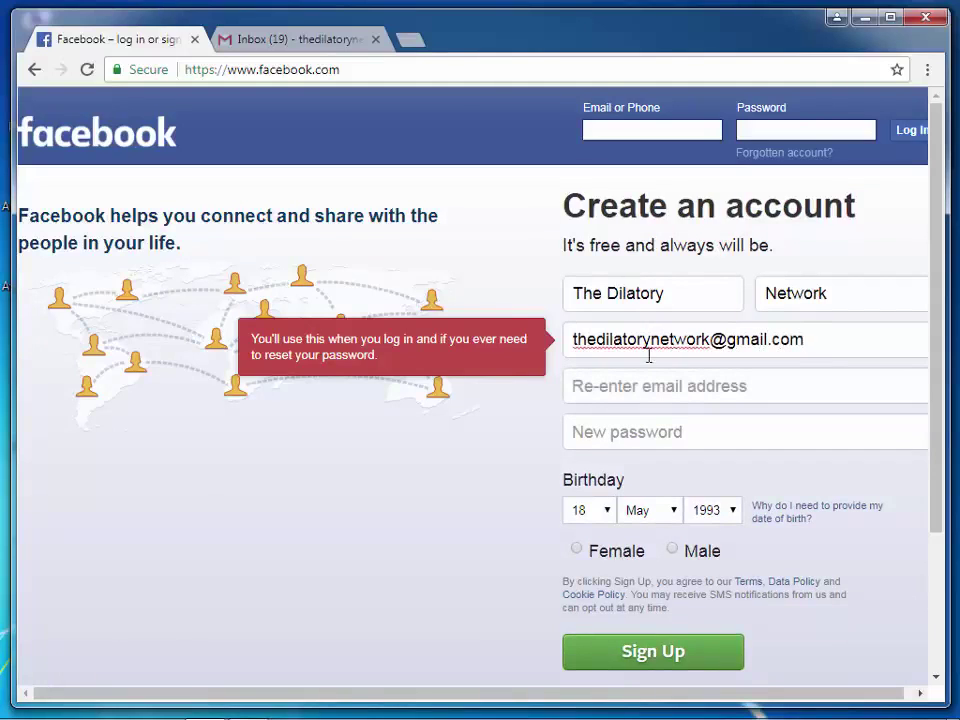
mouse_move(808, 339)
left_mouse_down()
mouse_move(613, 340)
mouse_move(602, 379)
left_mouse_up()
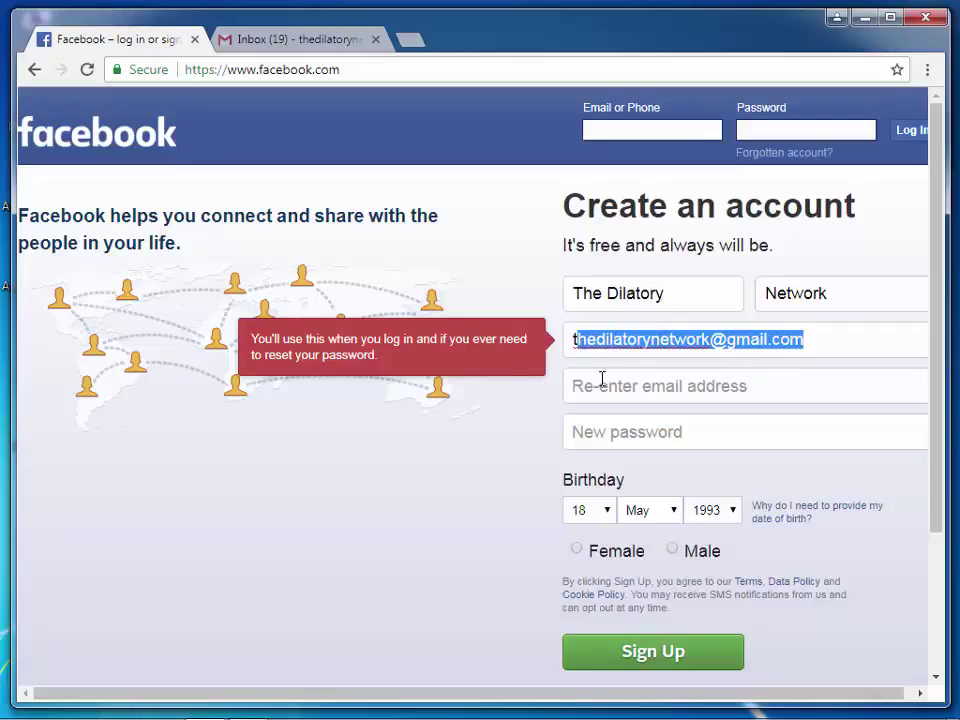
left_click(605, 381)
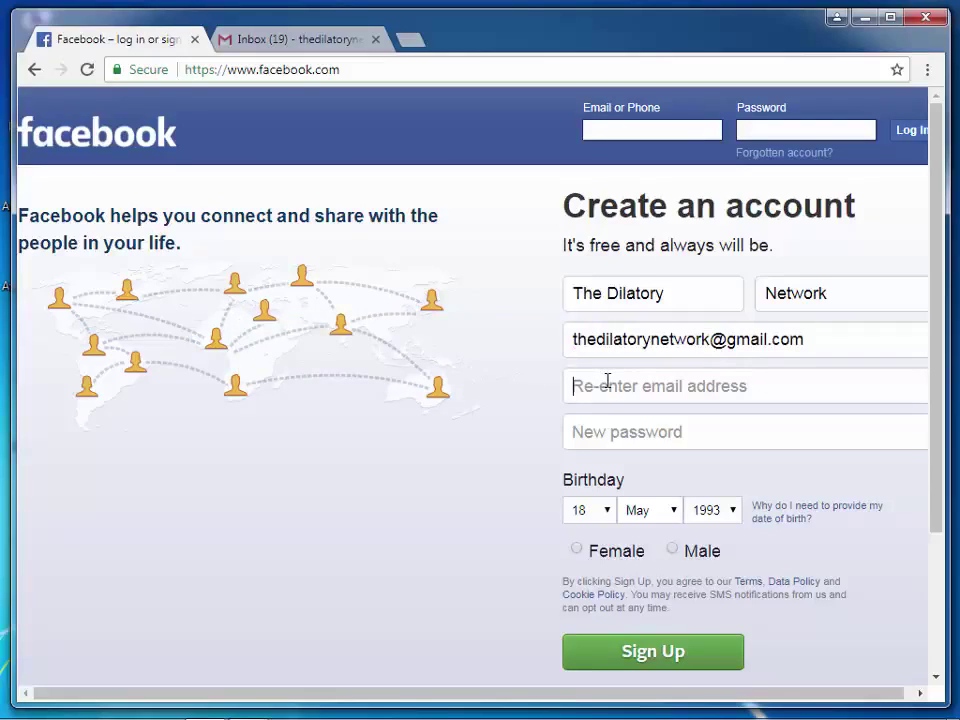
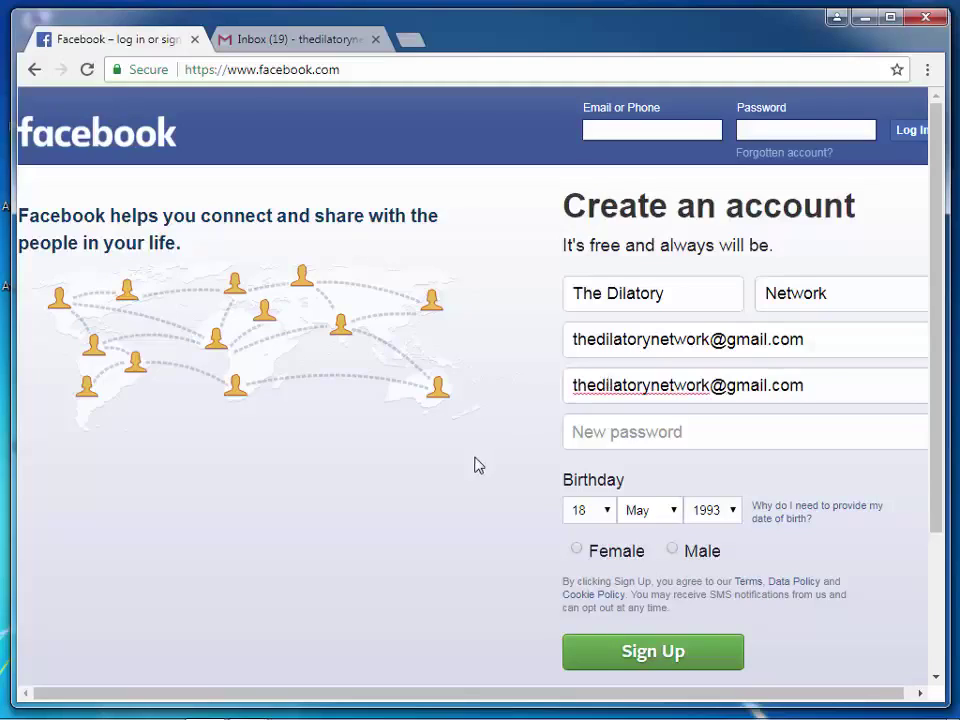
left_click(688, 432)
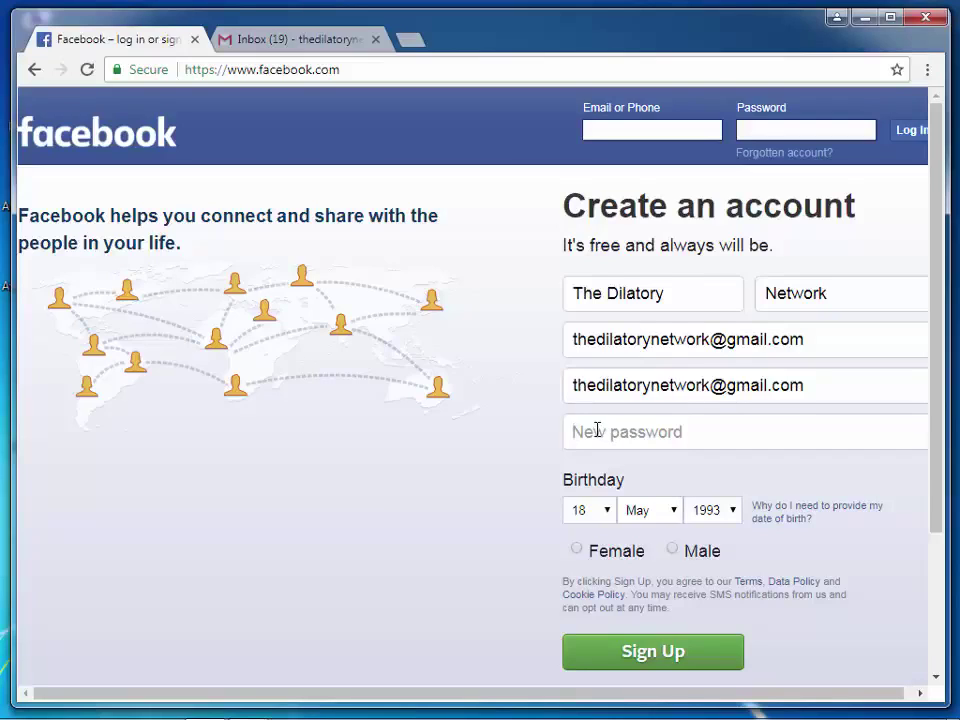
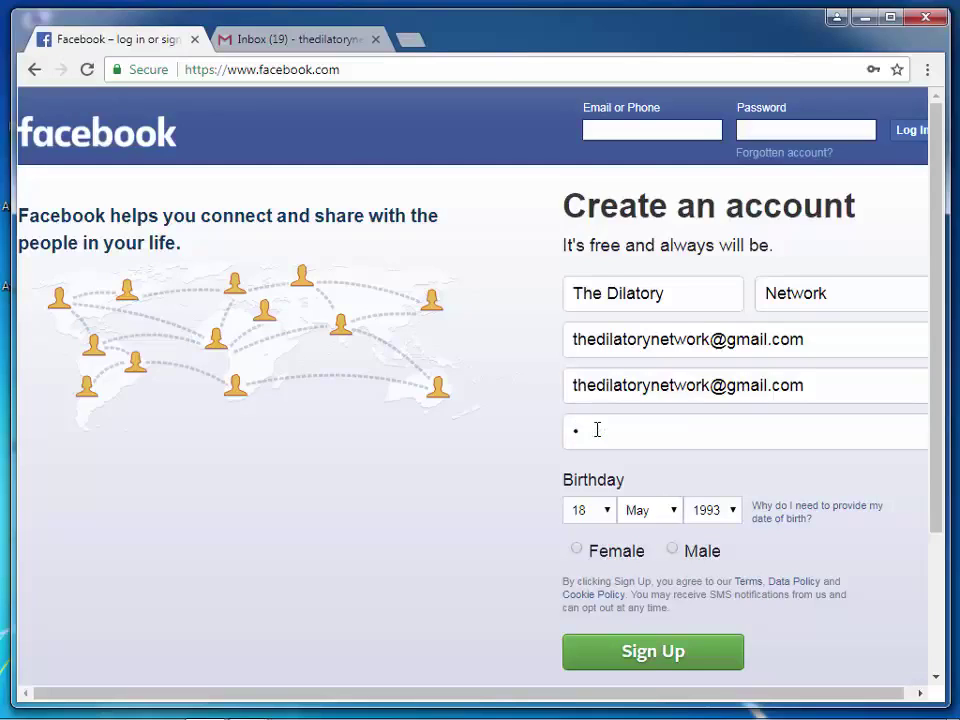
Step: Enter a six-character password in New password and scroll down the form
scroll(750, 484, "down", 2)
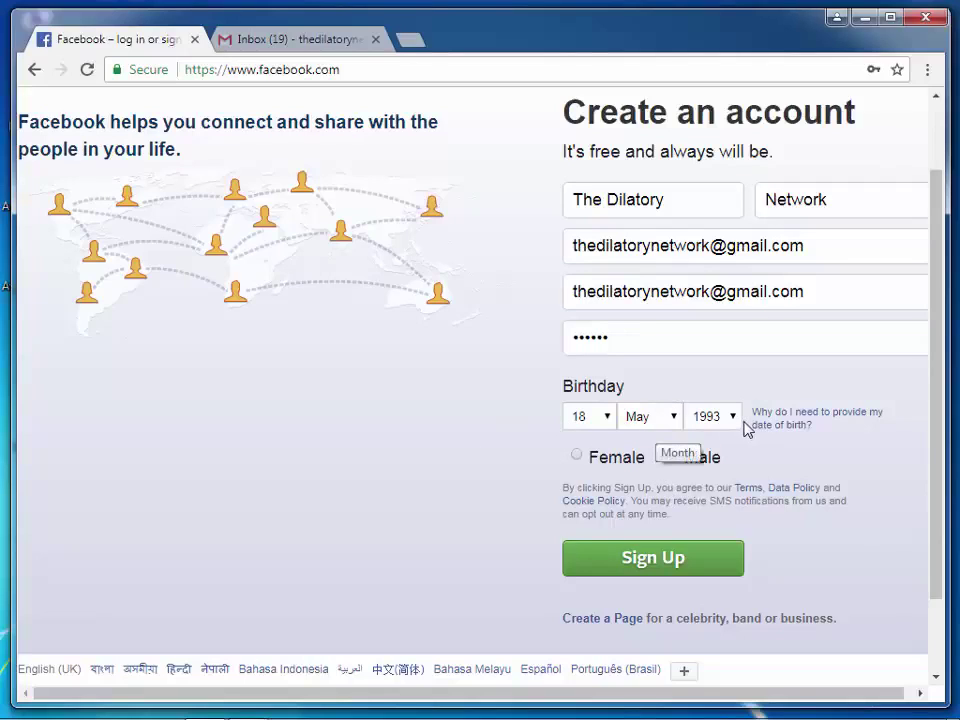
Step: Pick Oct and day 14 in the birthday dropdowns, then switch gender from Female to Male
left_click(605, 418)
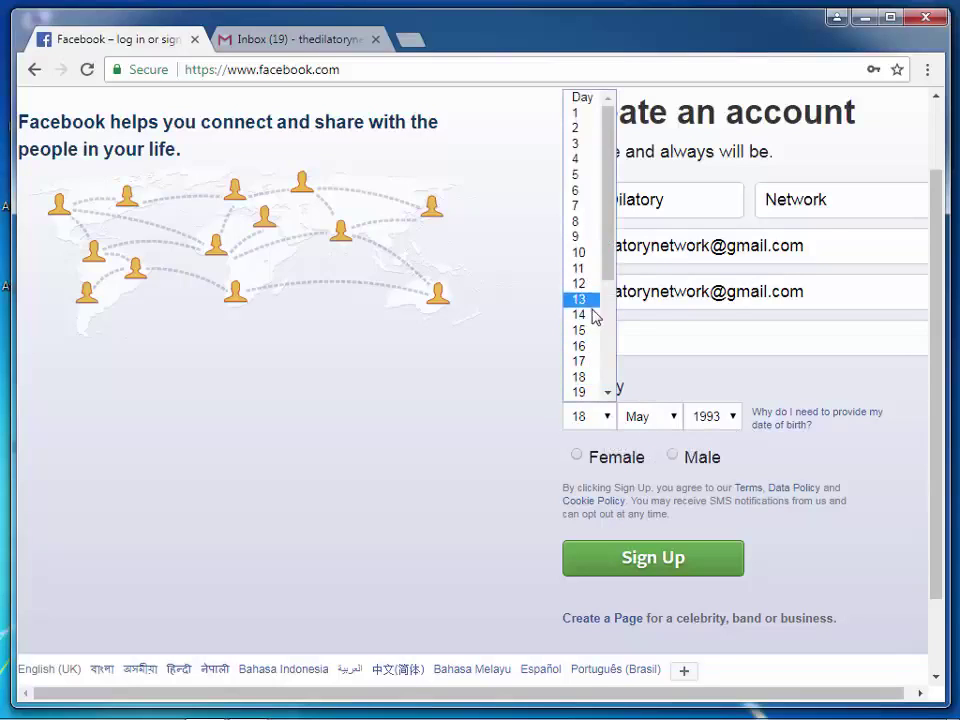
left_click(580, 252)
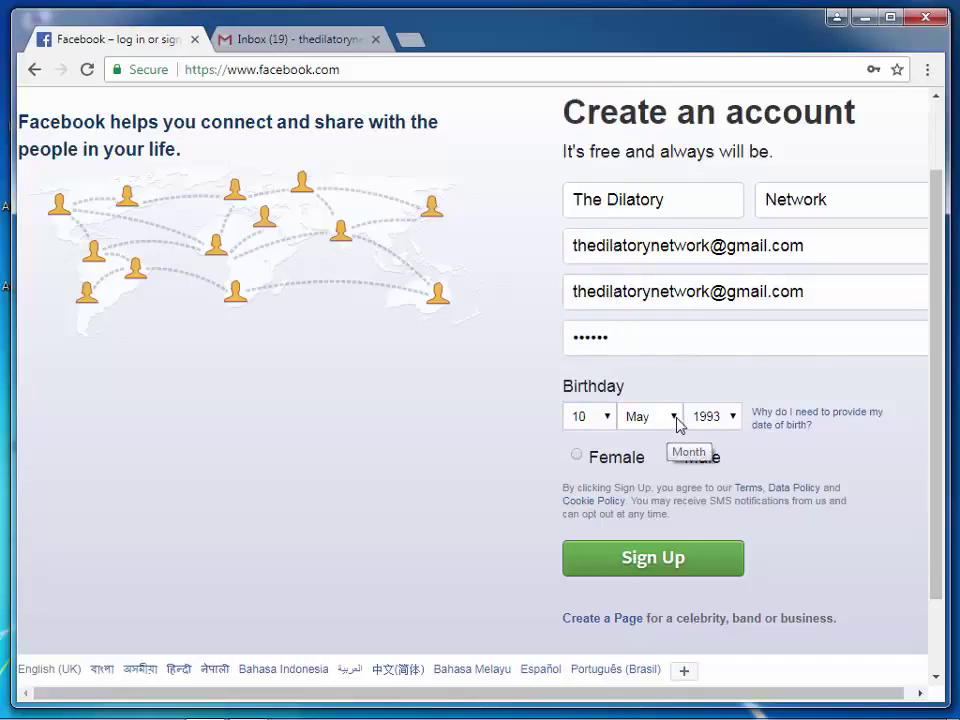
left_click(679, 423)
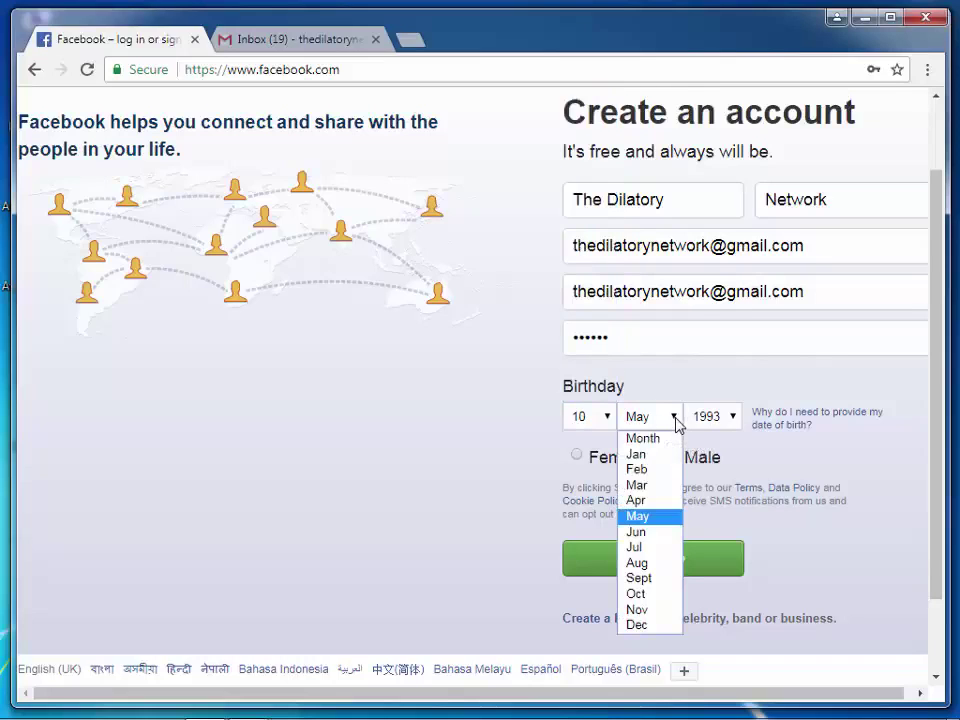
left_click(648, 596)
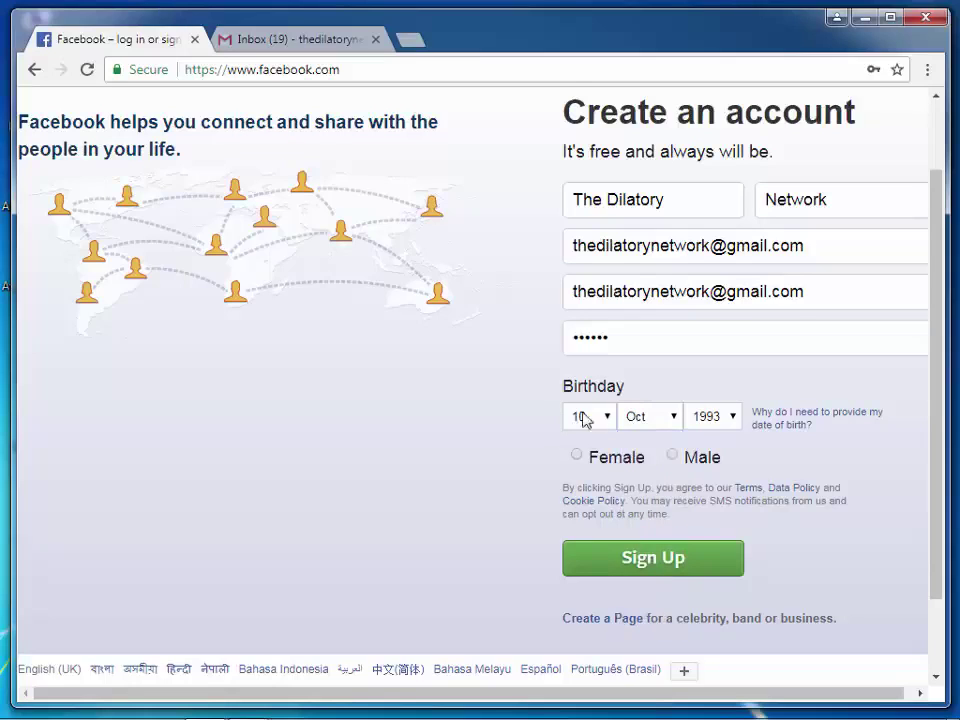
left_click(605, 416)
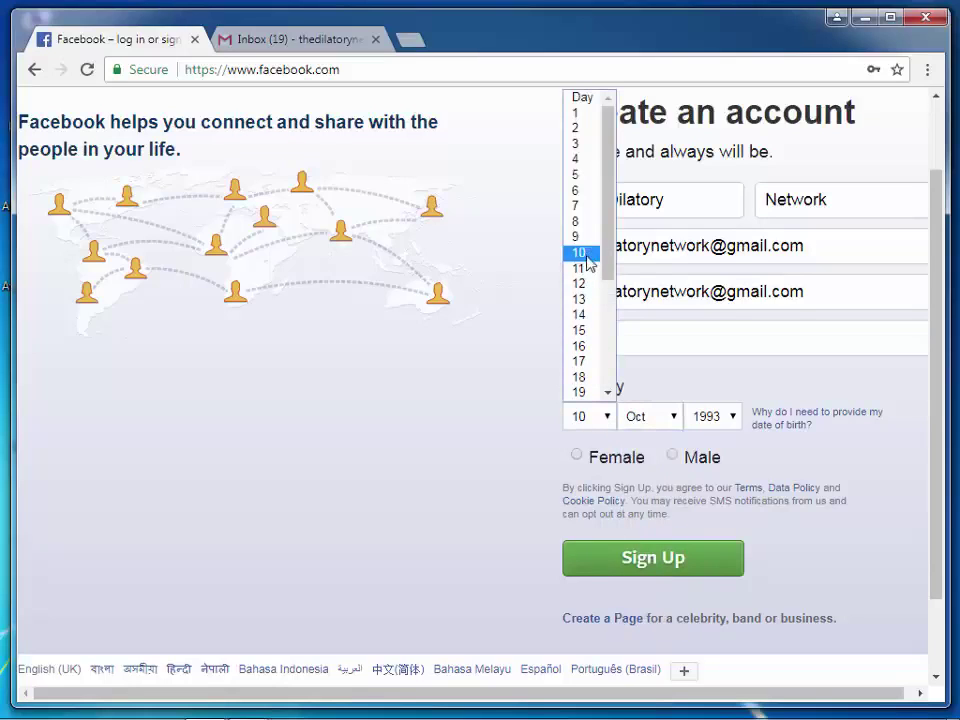
left_click(593, 316)
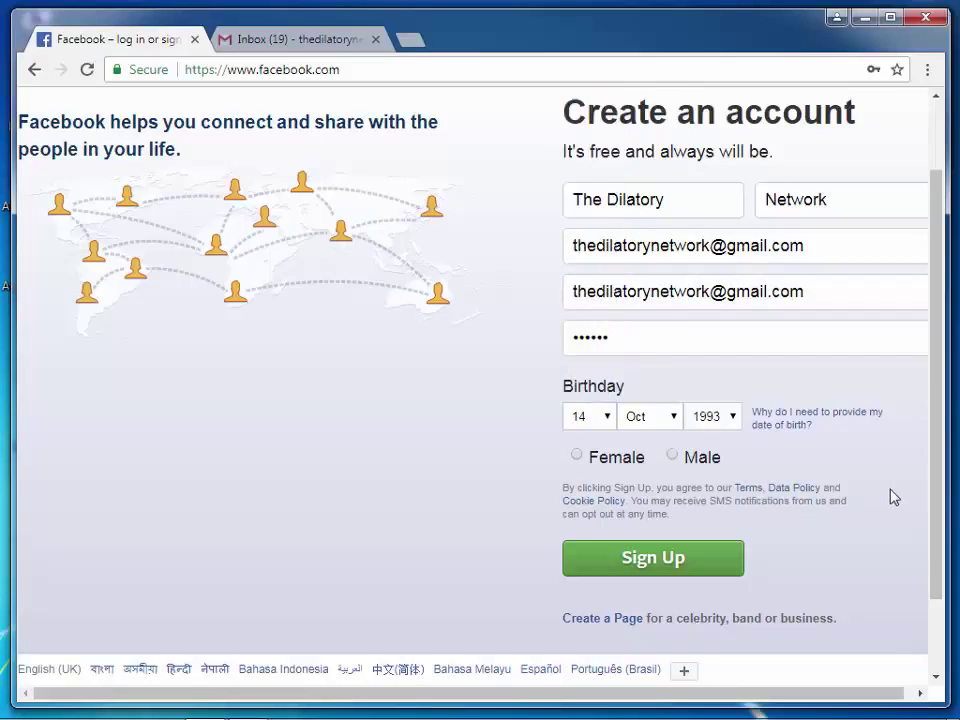
left_click(577, 455)
left_click(673, 456)
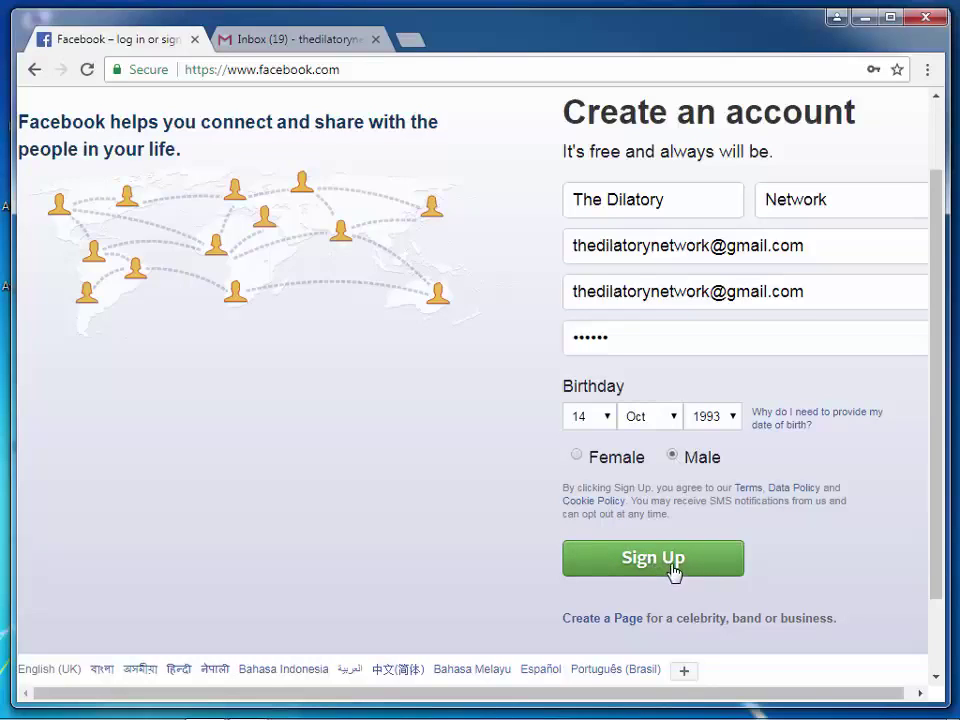
Step: Submit the form with Sign Up and highlight the red name-policy warning
left_click(673, 570)
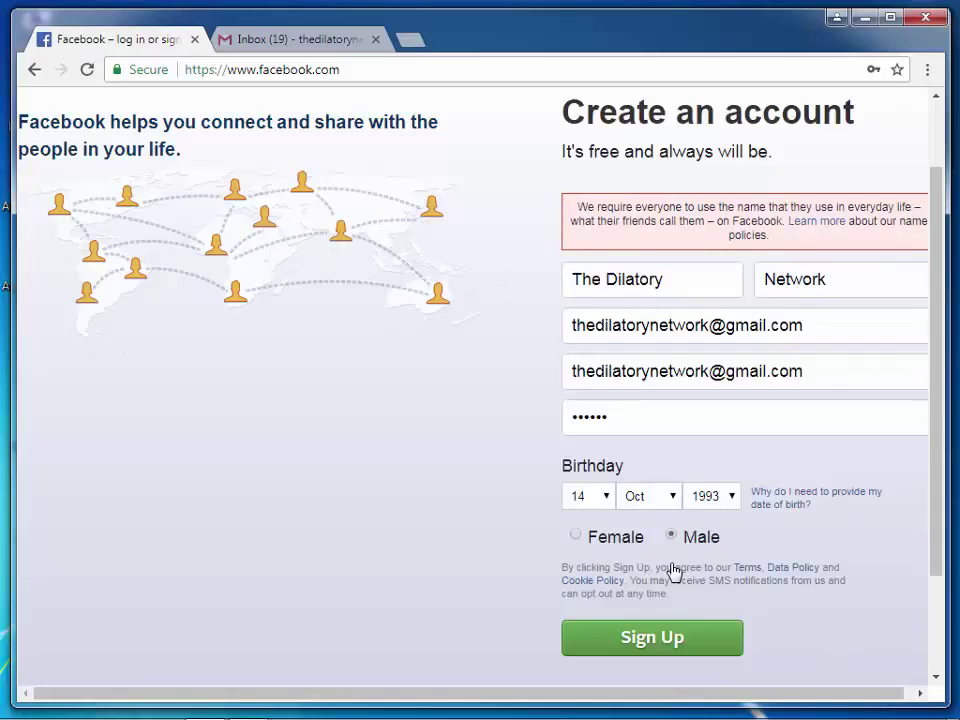
left_click_drag(559, 693, 645, 703)
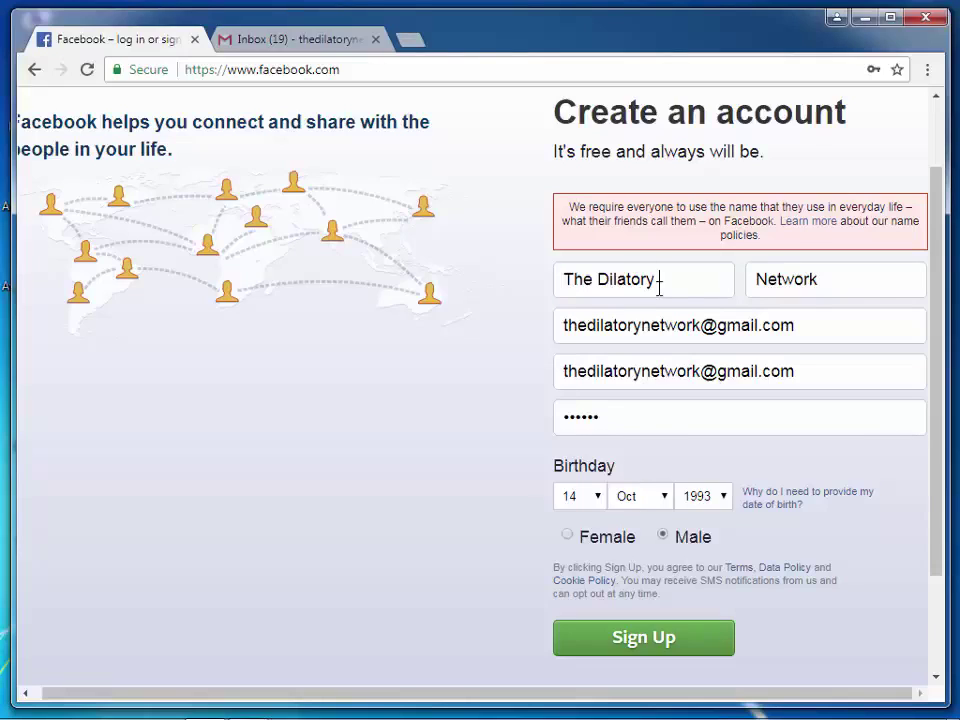
Step: Add a new surname, delete the old surname word, and move that word after the first name
left_click(821, 280)
type("J")
type("RHB")
double_click(762, 283)
key("BackSpace")
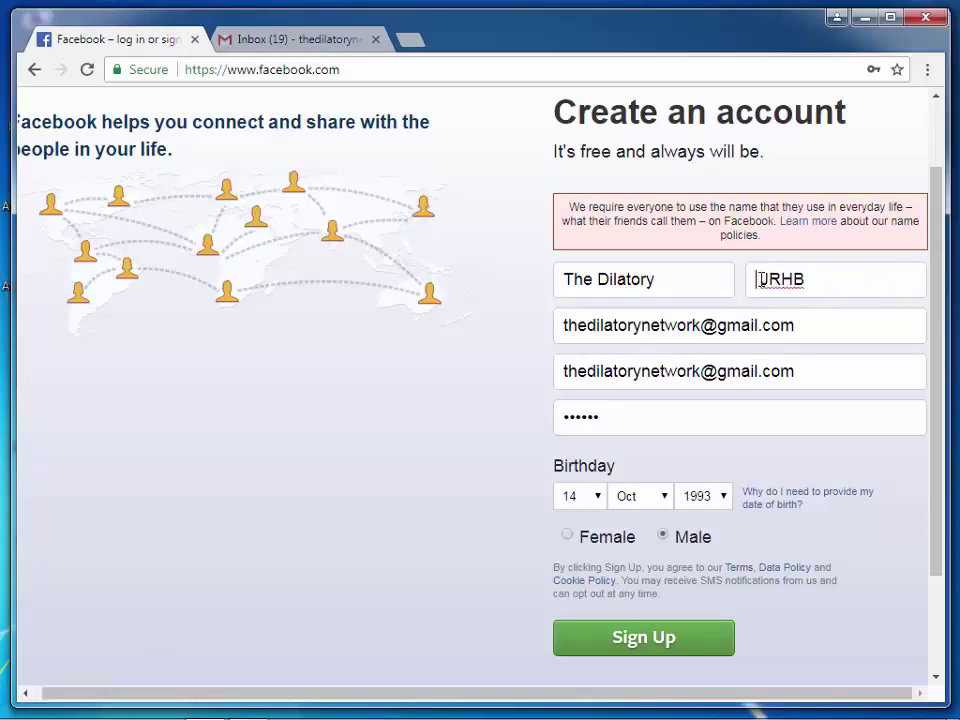
left_click(671, 279)
type("Network")
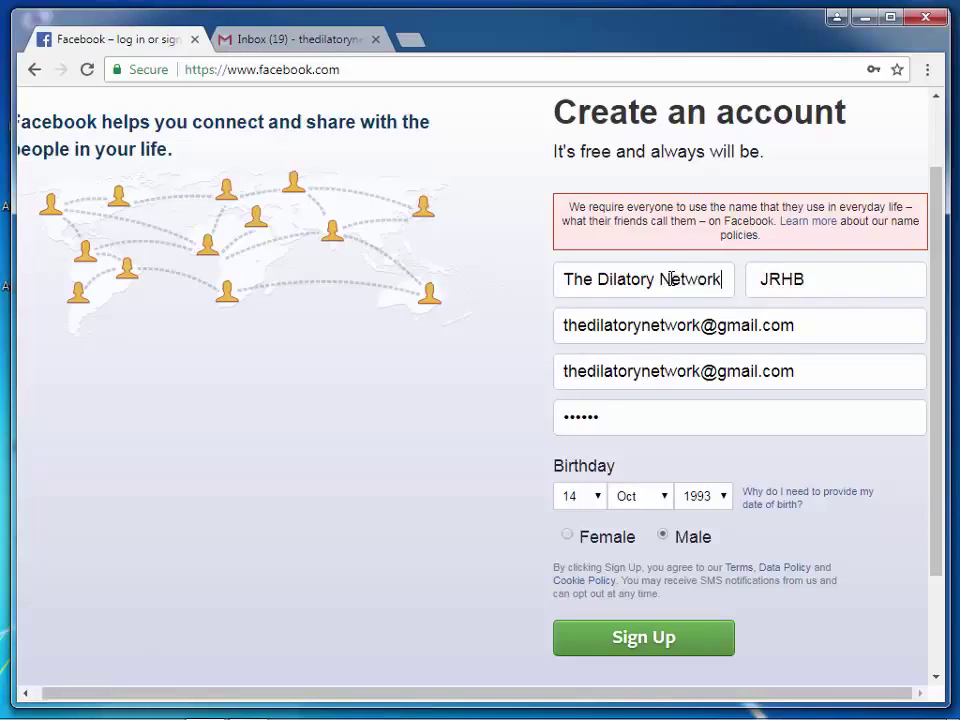
Step: Resubmit the sign-up form twice with the edited name
left_click(808, 497)
left_click(104, 431)
scroll(439, 536, "down", 3)
scroll(630, 525, "up", 2)
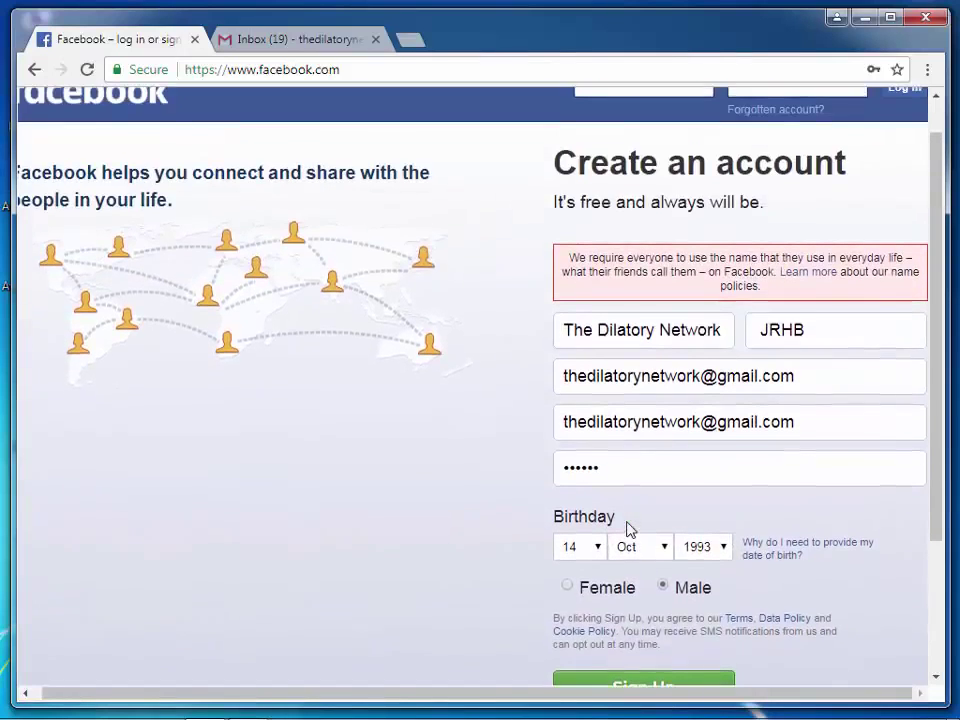
scroll(654, 620, "down", 1)
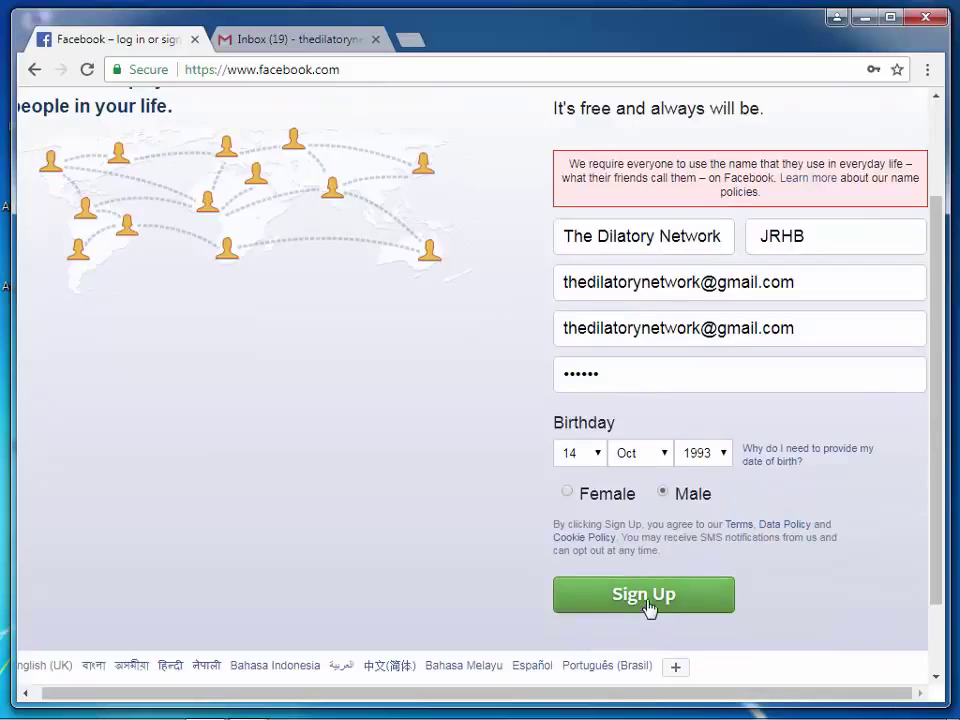
left_click(708, 608)
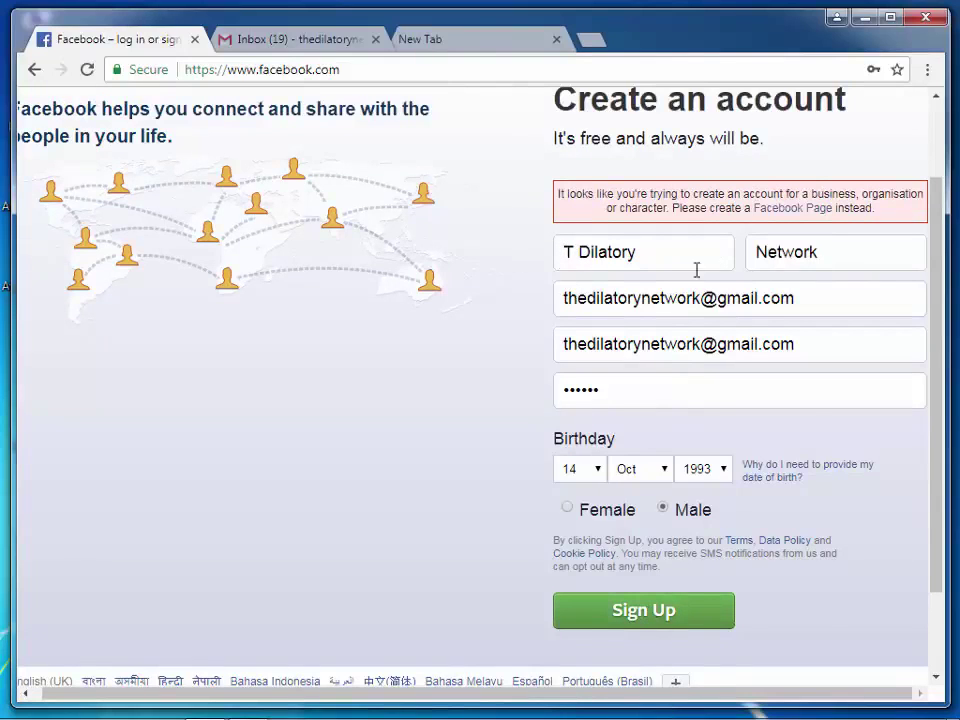
left_click(630, 617)
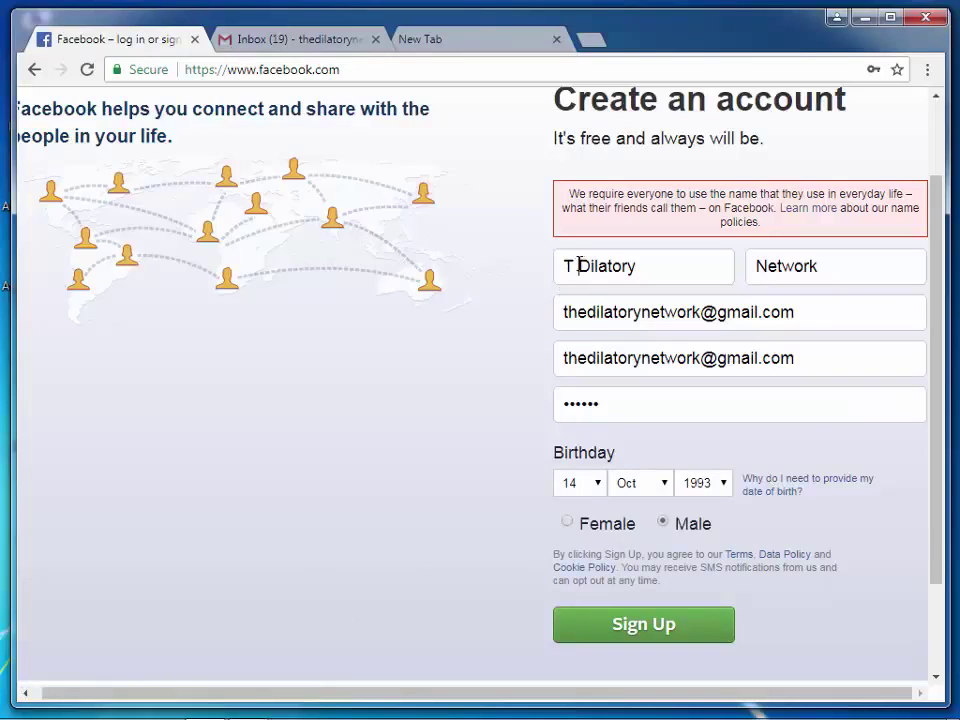
Step: Remove the stray initial from the first name and retype the four-letter surname
left_click_drag(579, 265, 553, 270)
key("BackSpace")
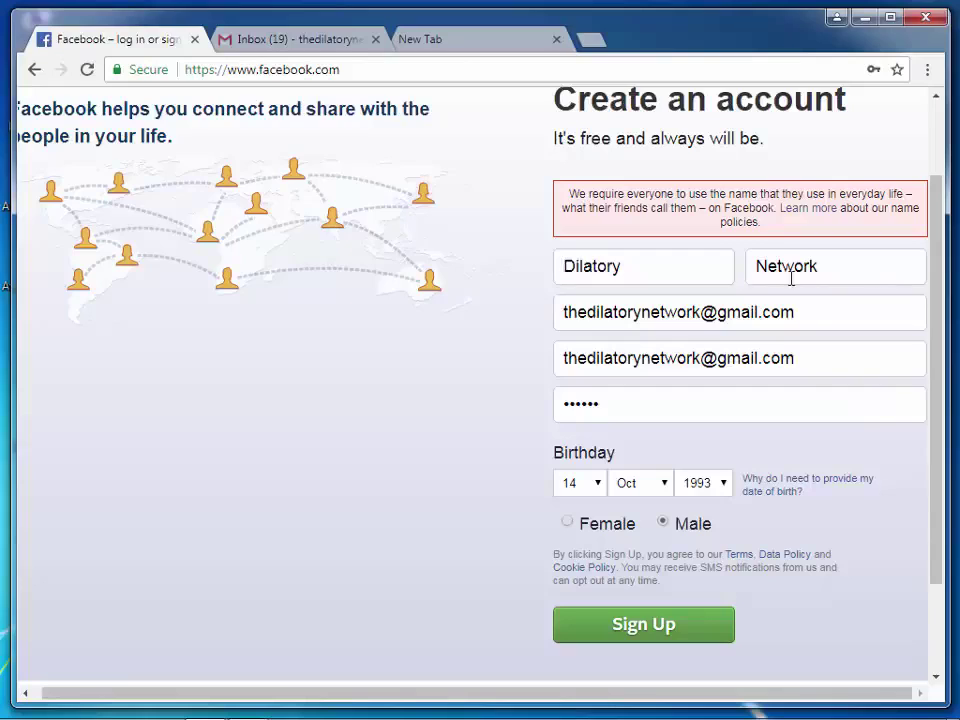
left_click_drag(750, 266, 882, 273)
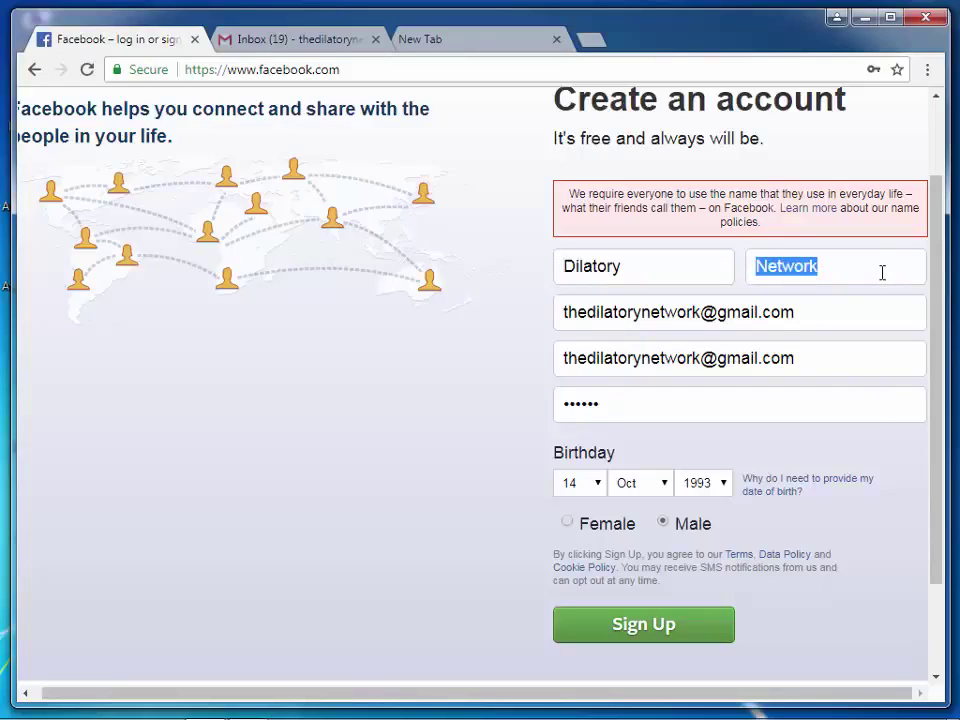
key("BackSpace")
type("J")
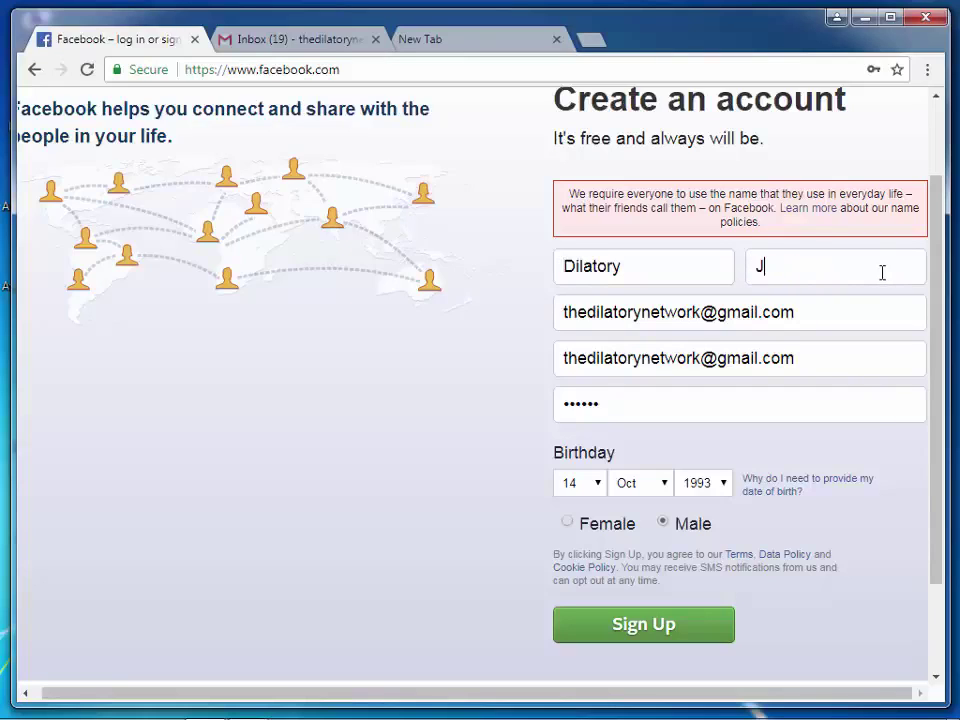
key("BackSpace")
type("Jra")
key("BackSpace")
type("RH")
type("B")
Step: Submit the corrected sign-up, decline saving the password, and confirm the e-mail via the linked Google account
left_click(657, 640)
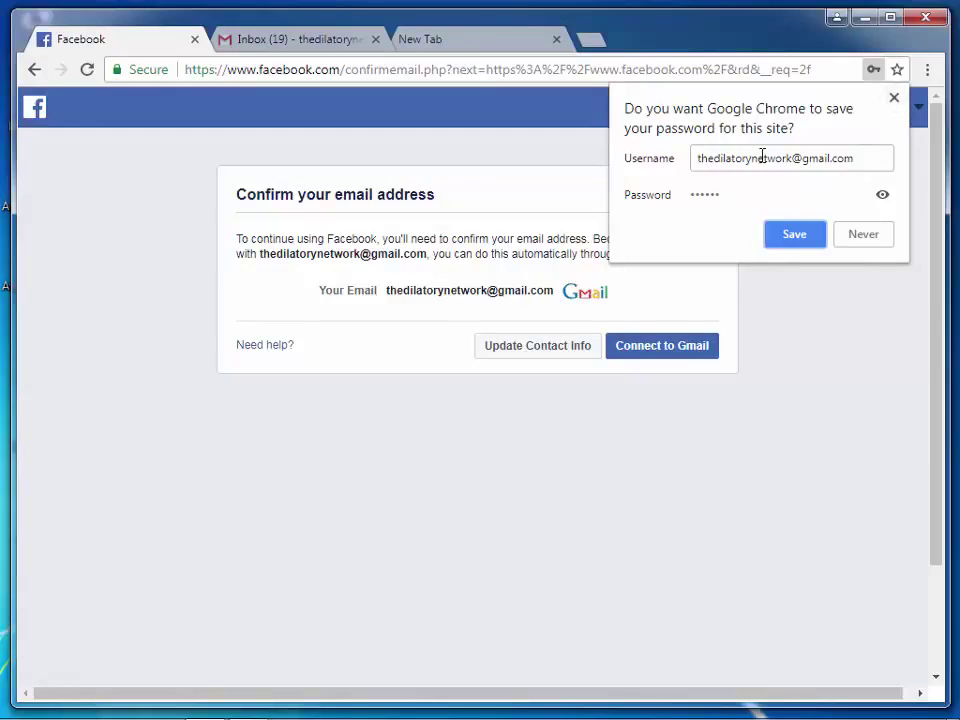
left_click(894, 101)
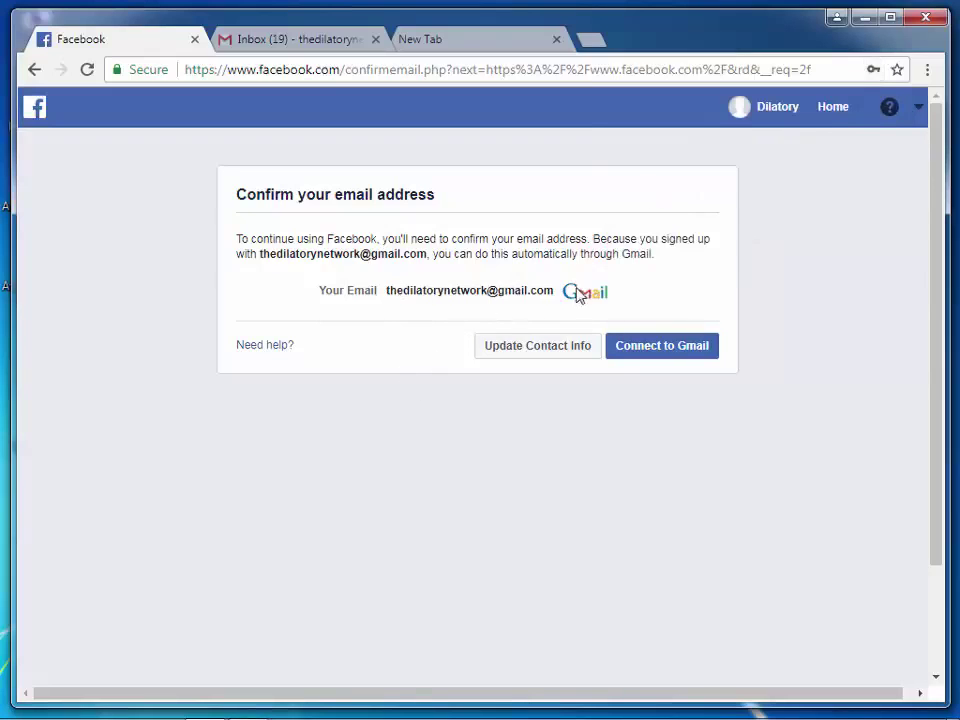
left_click(667, 352)
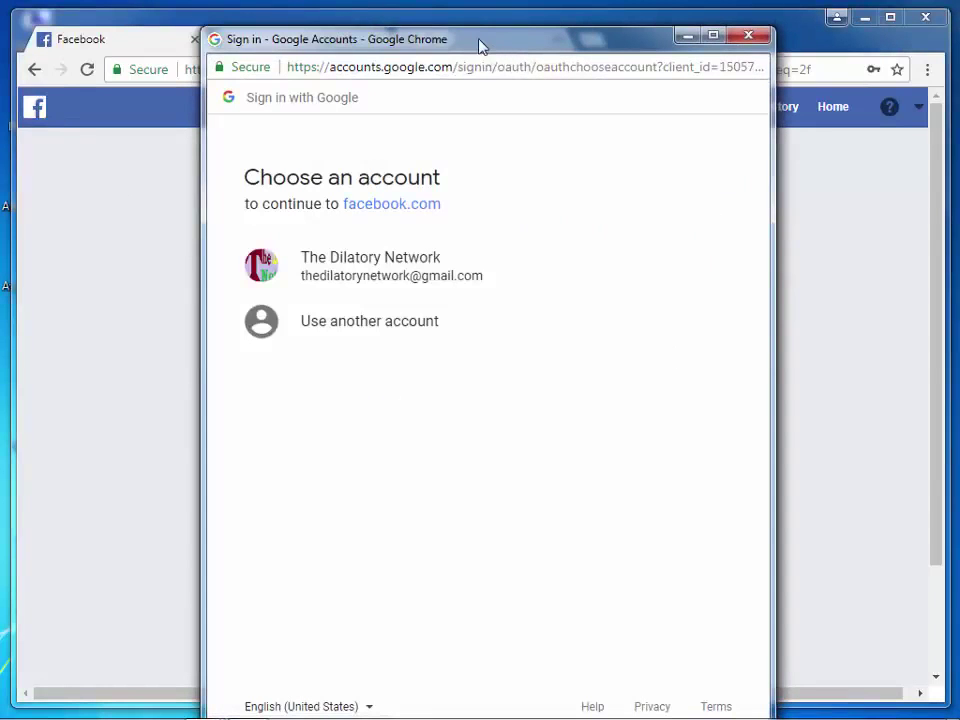
left_click_drag(480, 46, 175, 313)
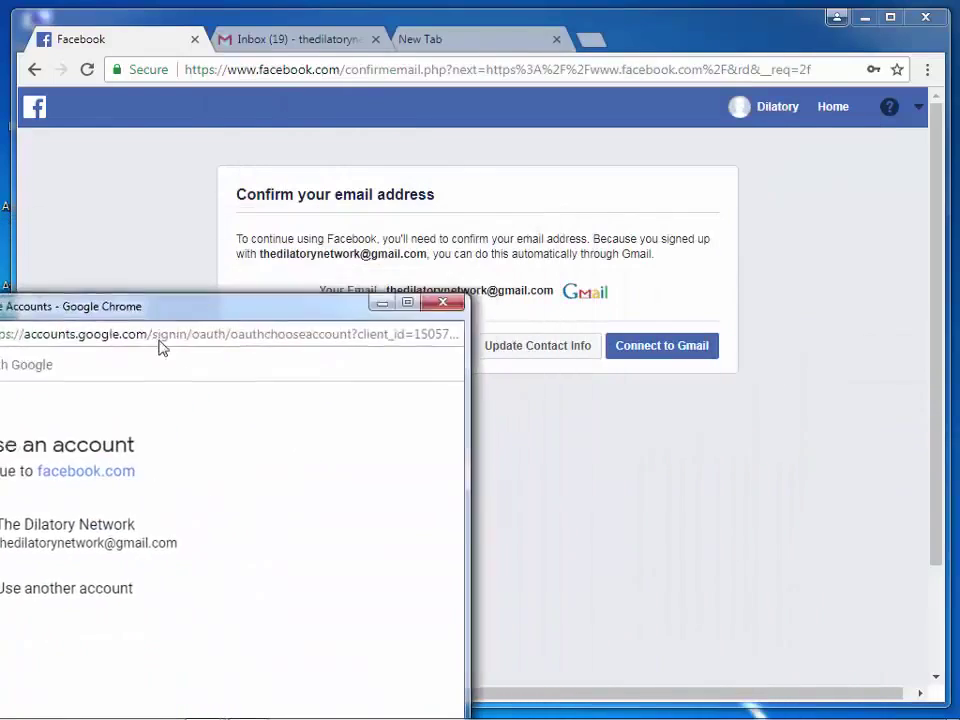
mouse_move(160, 345)
left_mouse_down()
mouse_move(434, 179)
mouse_move(497, 74)
left_mouse_up()
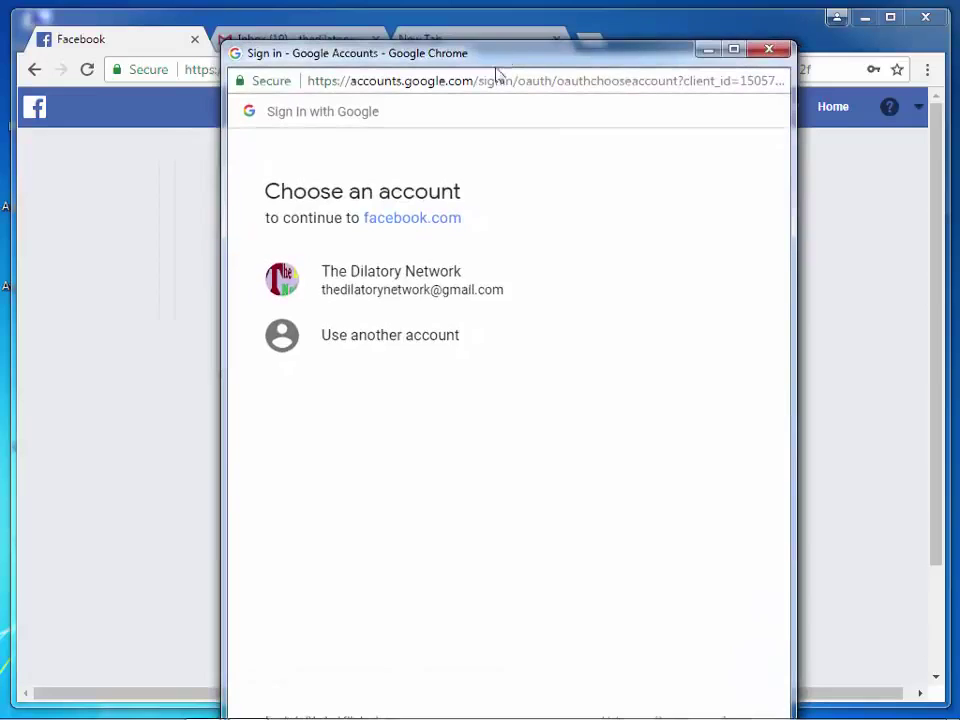
left_click(348, 300)
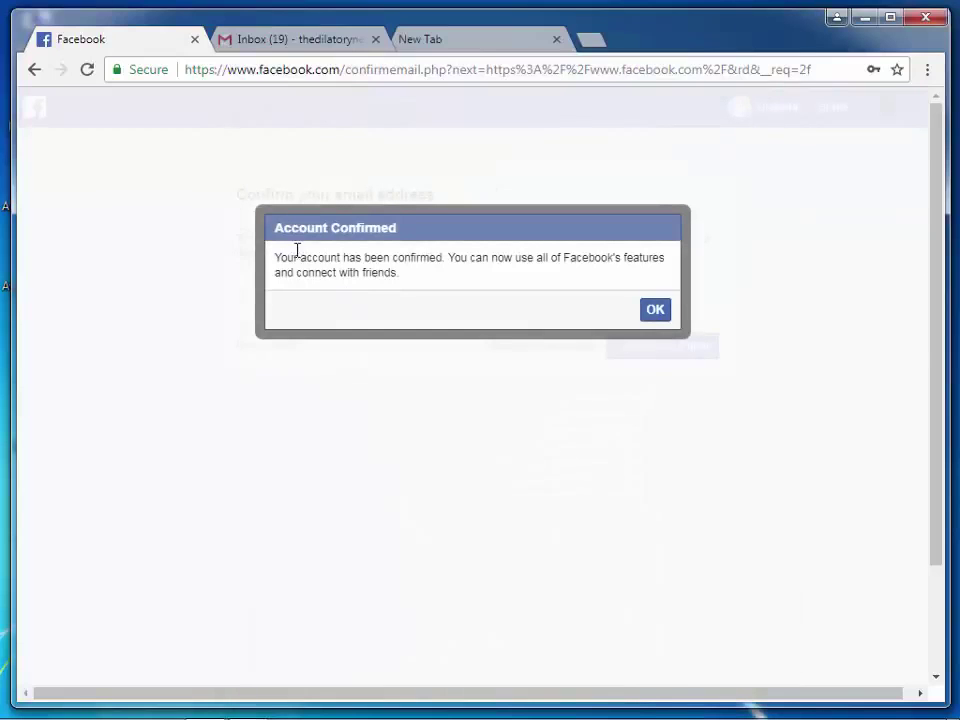
Step: Dismiss Account Confirmed and cancel choosing a profile picture file
left_click(651, 315)
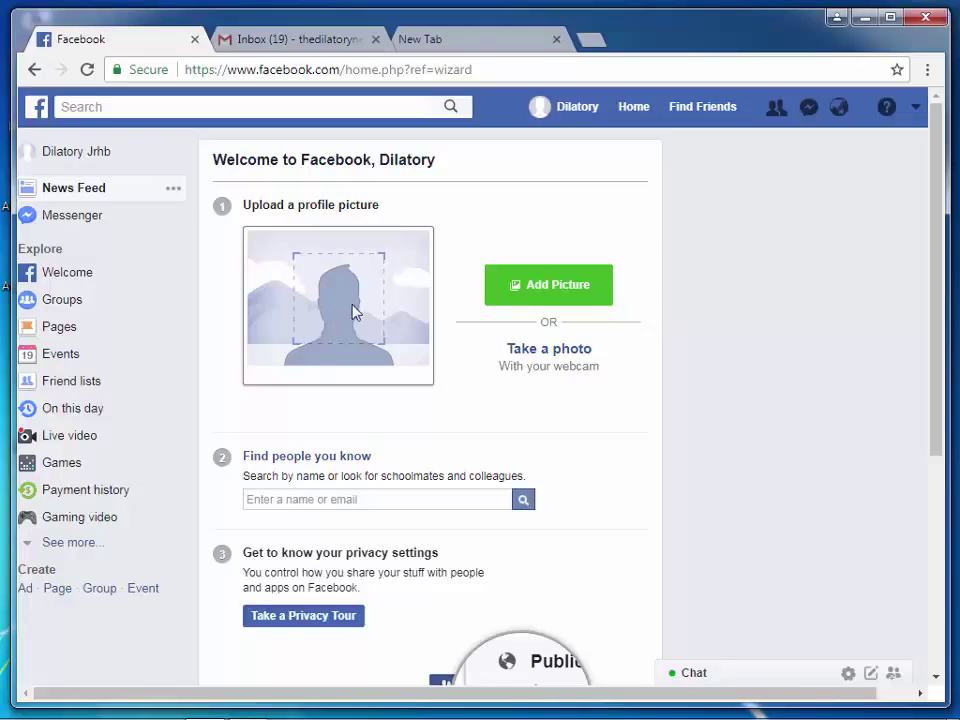
left_click(560, 289)
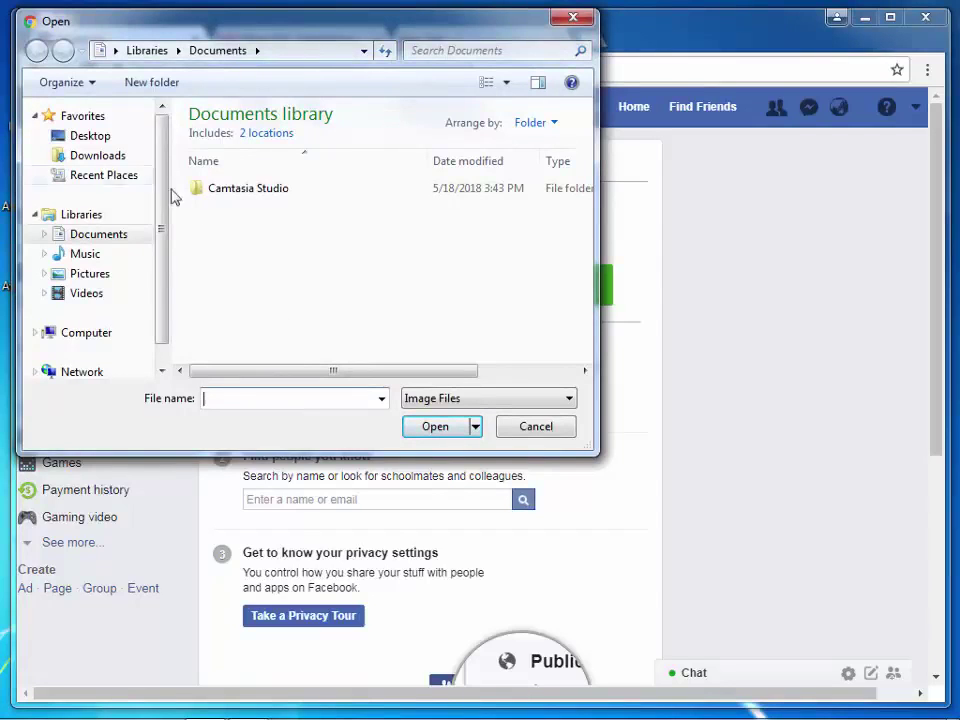
mouse_move(90, 280)
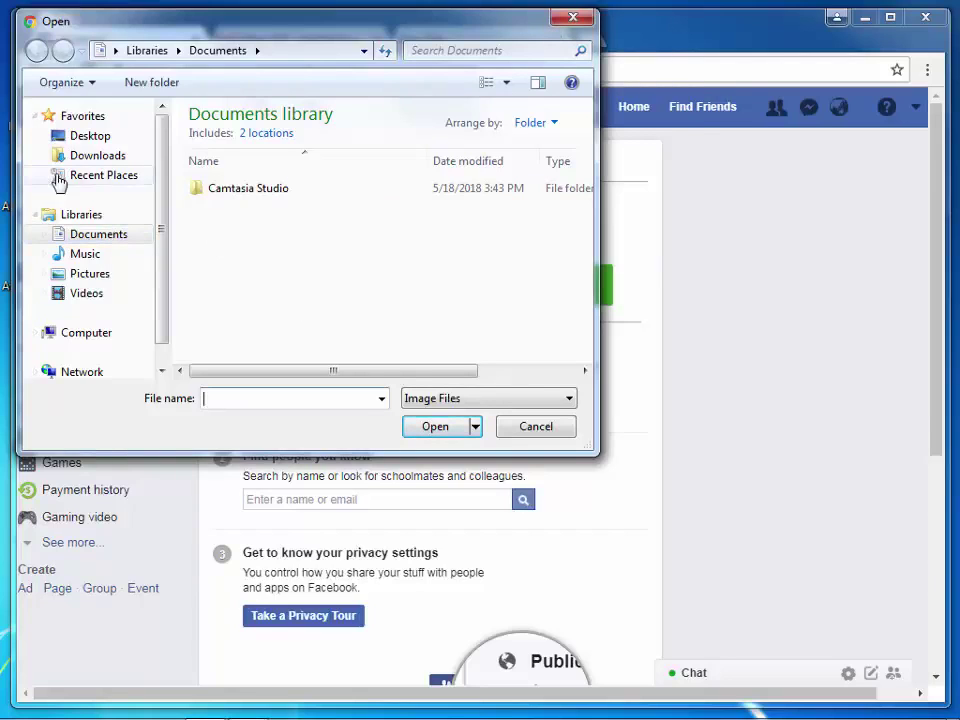
left_click(578, 18)
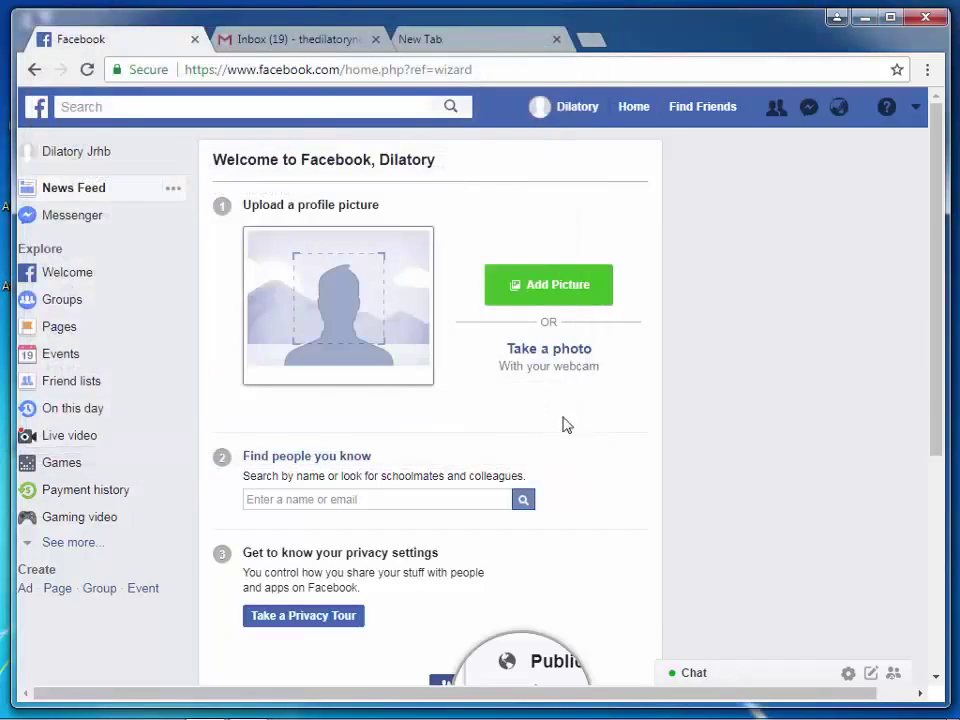
Step: Scroll through the welcome page's getting-started steps and try the find-people search
scroll(643, 425, "down", 1)
scroll(643, 425, "down", 3)
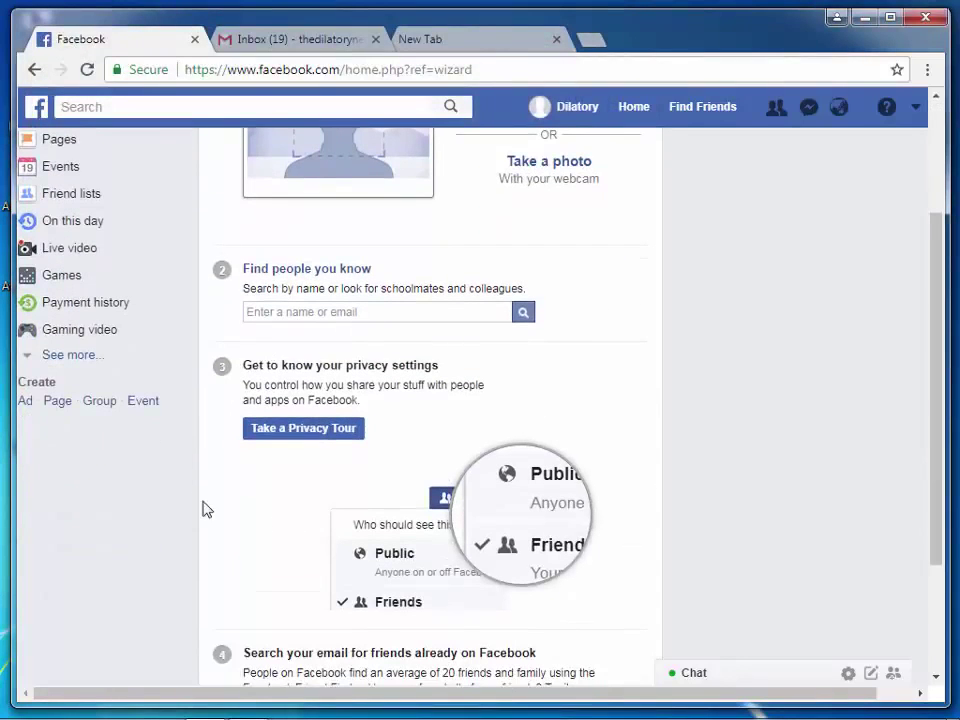
scroll(530, 440, "down", 3)
scroll(531, 438, "up", 4)
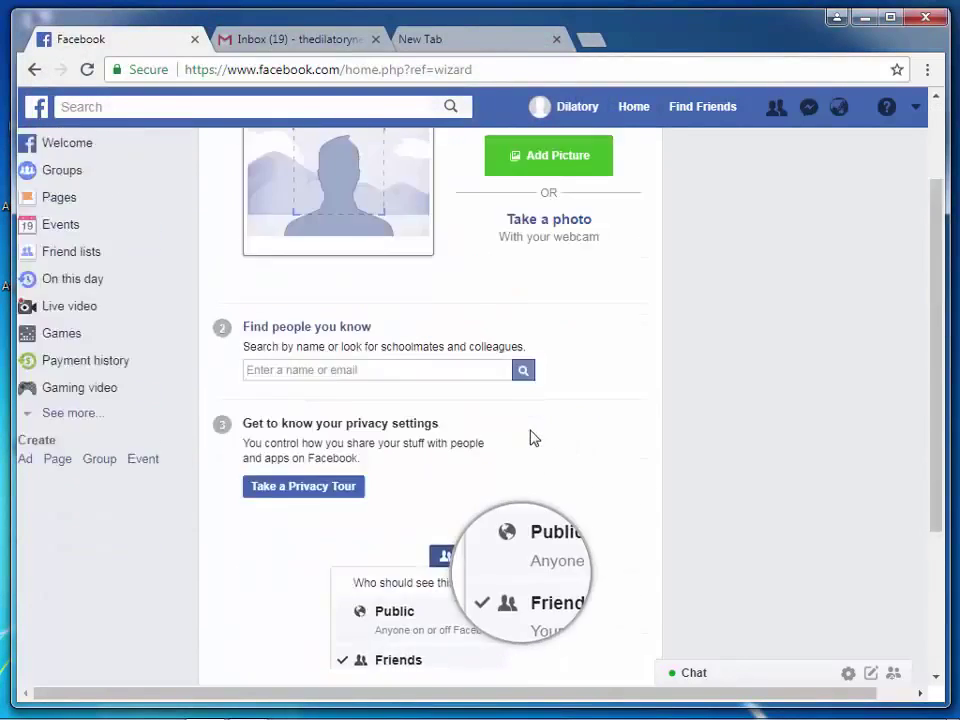
scroll(531, 438, "up", 2)
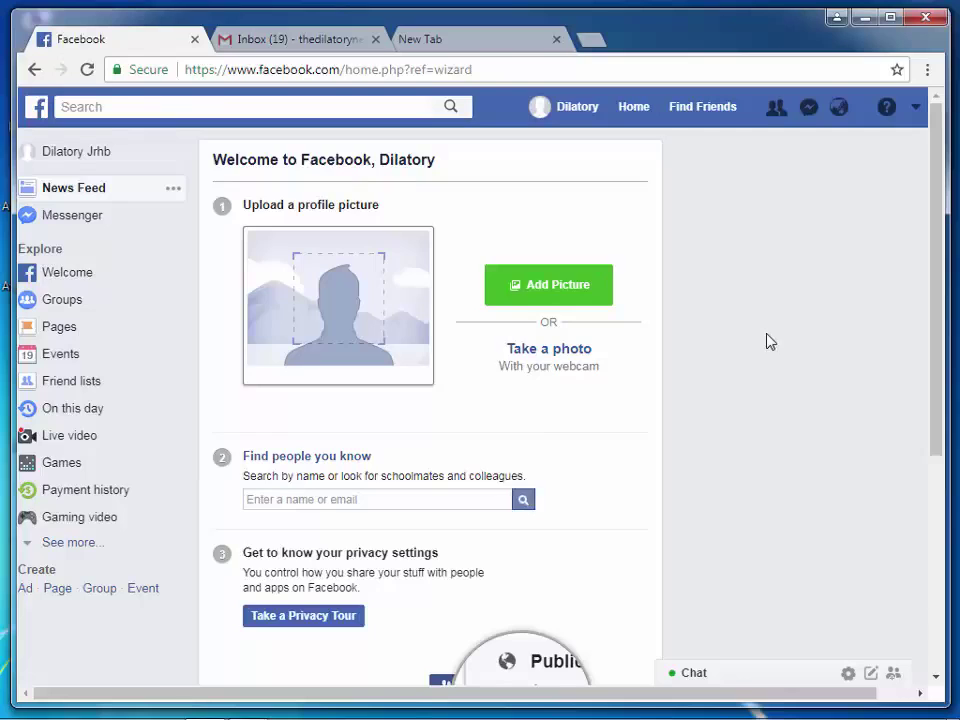
scroll(770, 341, "down", 3)
scroll(770, 341, "up", 3)
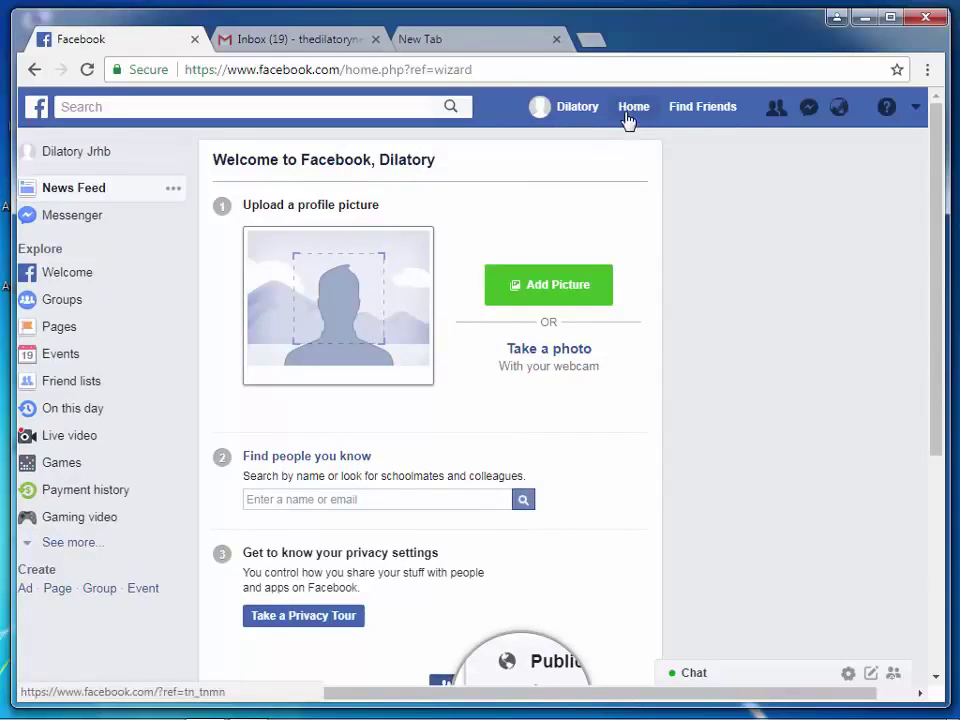
scroll(538, 388, "down", 2)
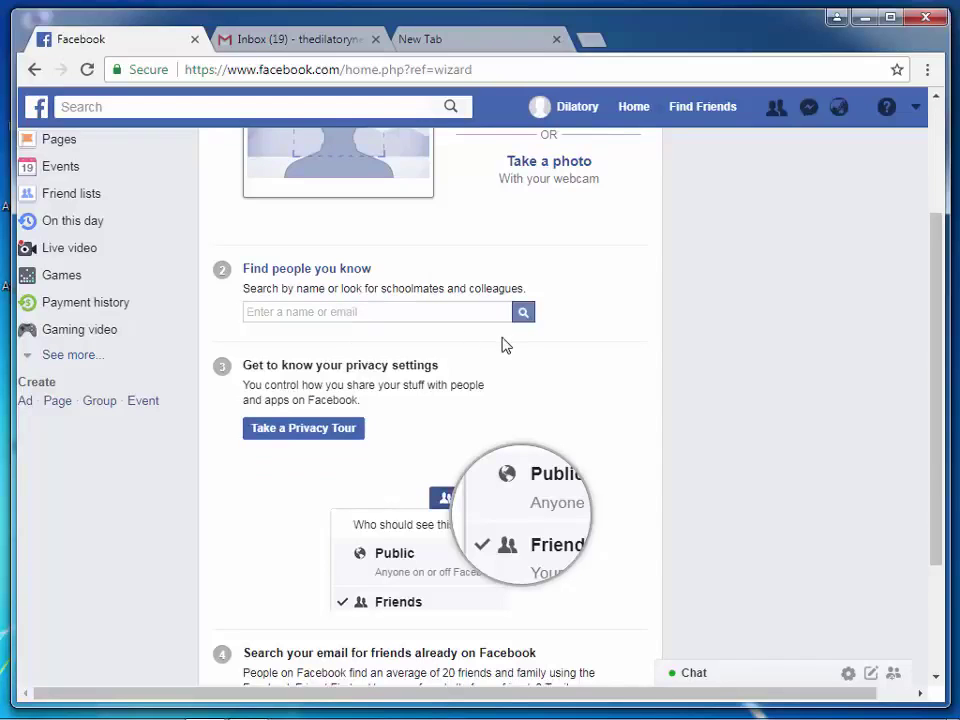
left_click(341, 316)
scroll(638, 413, "down", 2)
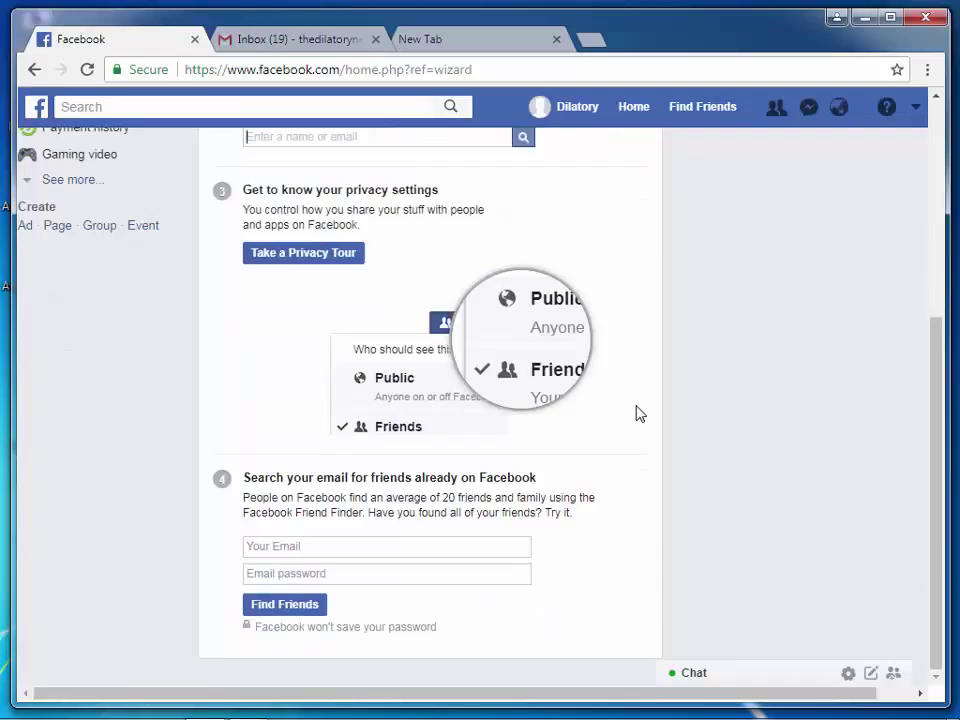
scroll(638, 413, "up", 4)
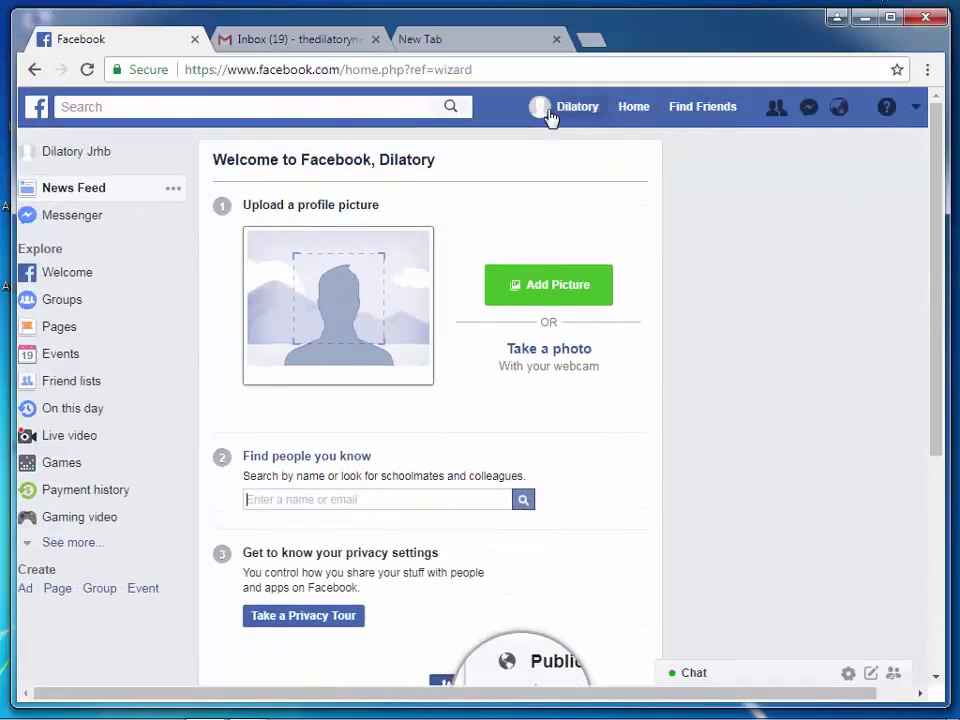
Step: Open the new account's own profile page from the top bar
left_click(579, 118)
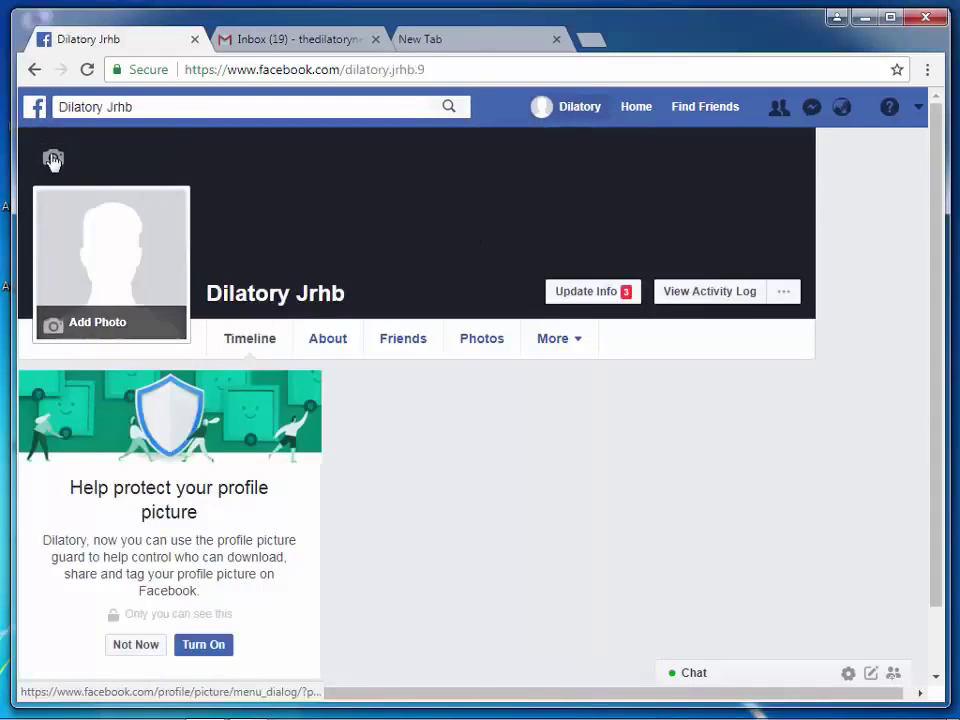
scroll(74, 329, "down", 2)
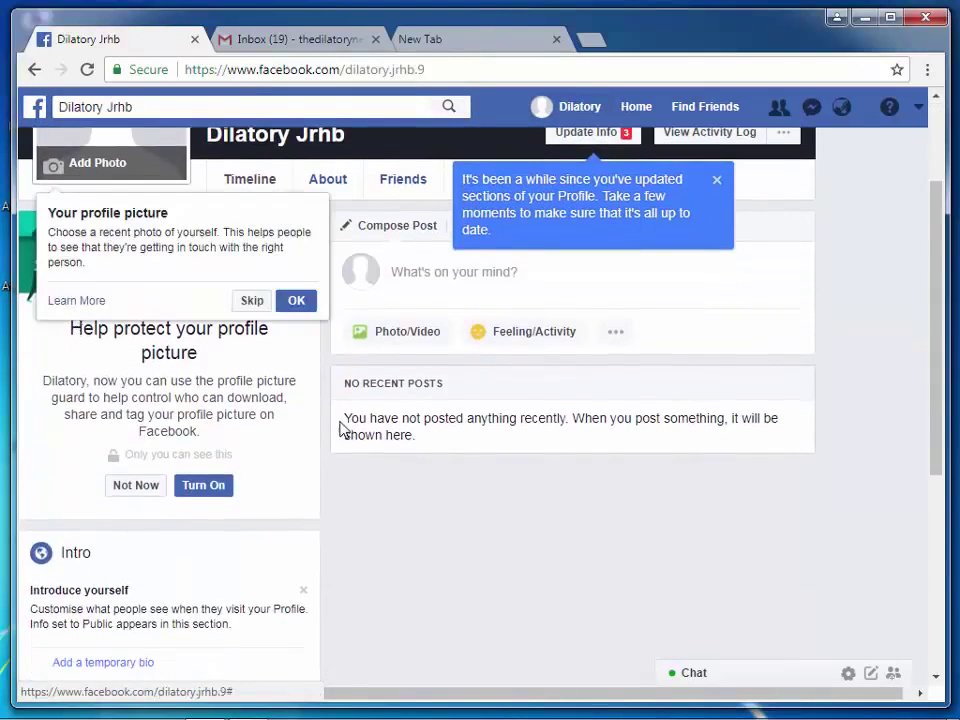
scroll(341, 428, "up", 2)
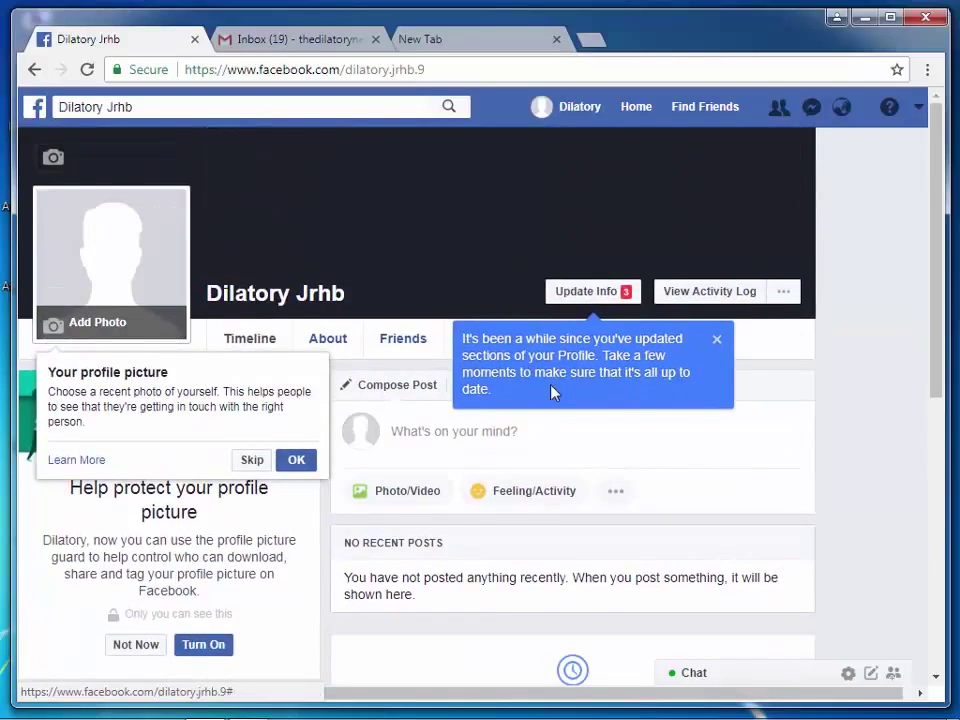
scroll(428, 435, "down", 1)
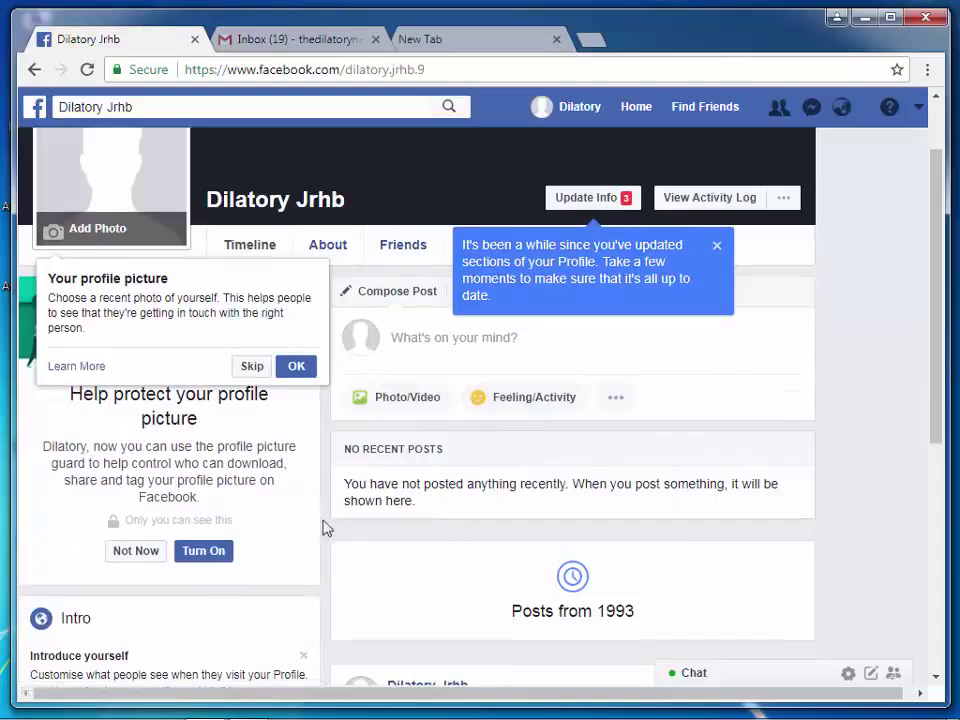
Step: Open the About section, dismiss the picture tip and Add Photo window, and browse the Overview
left_click(352, 245)
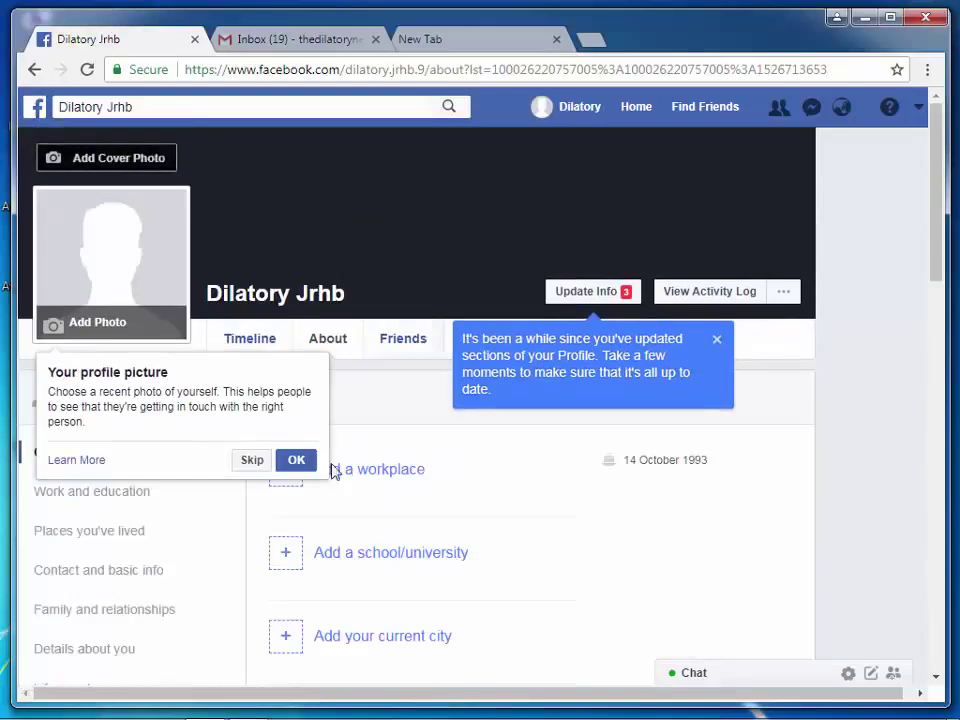
left_click(297, 462)
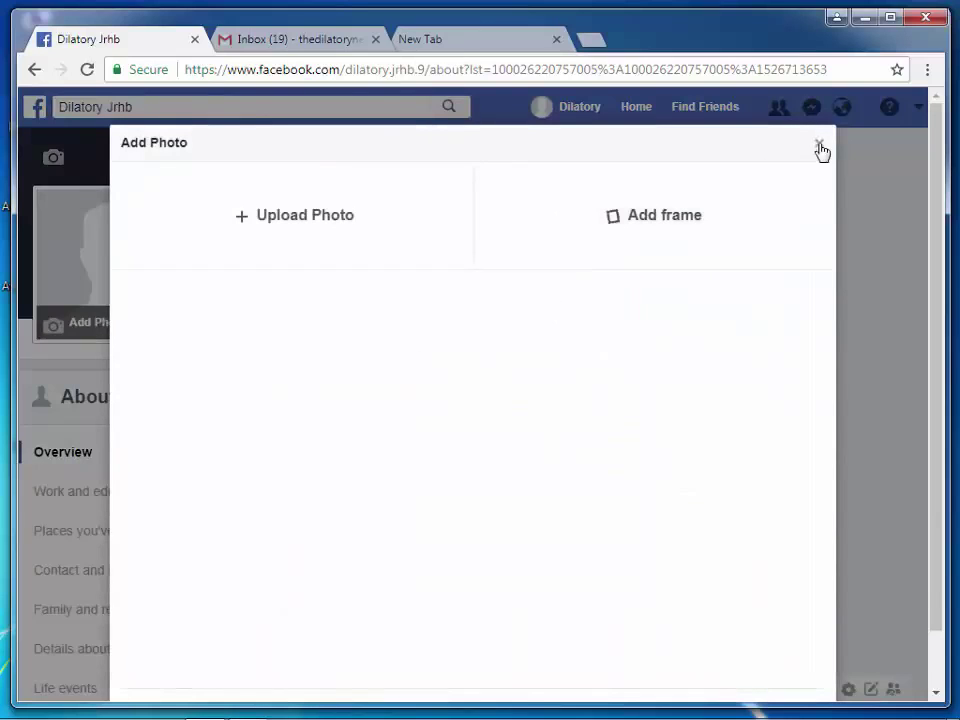
left_click(819, 144)
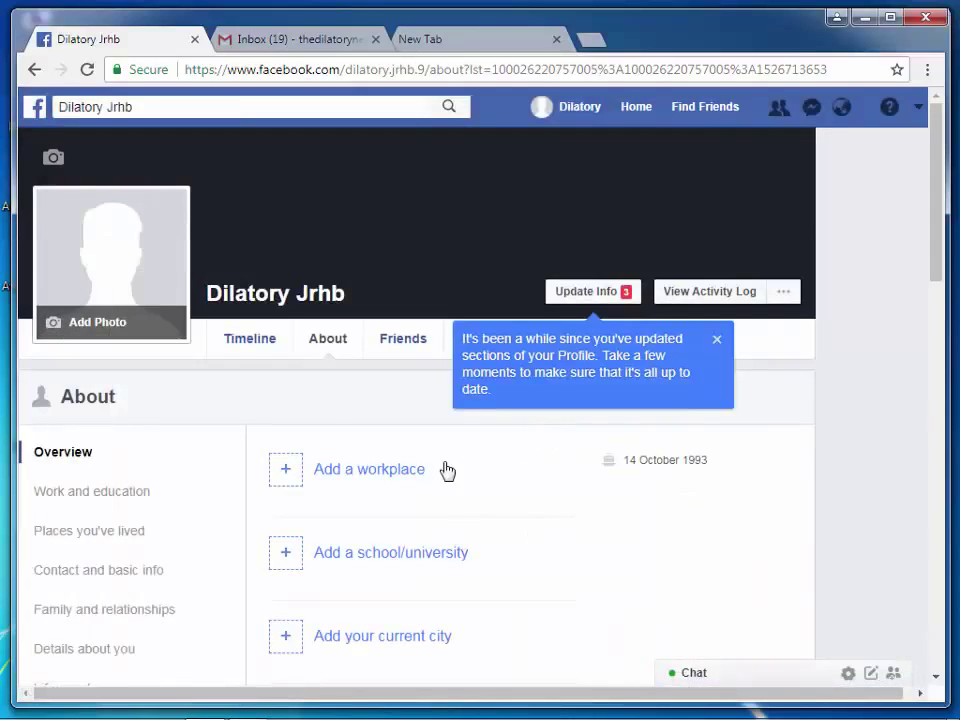
scroll(537, 548, "down", 2)
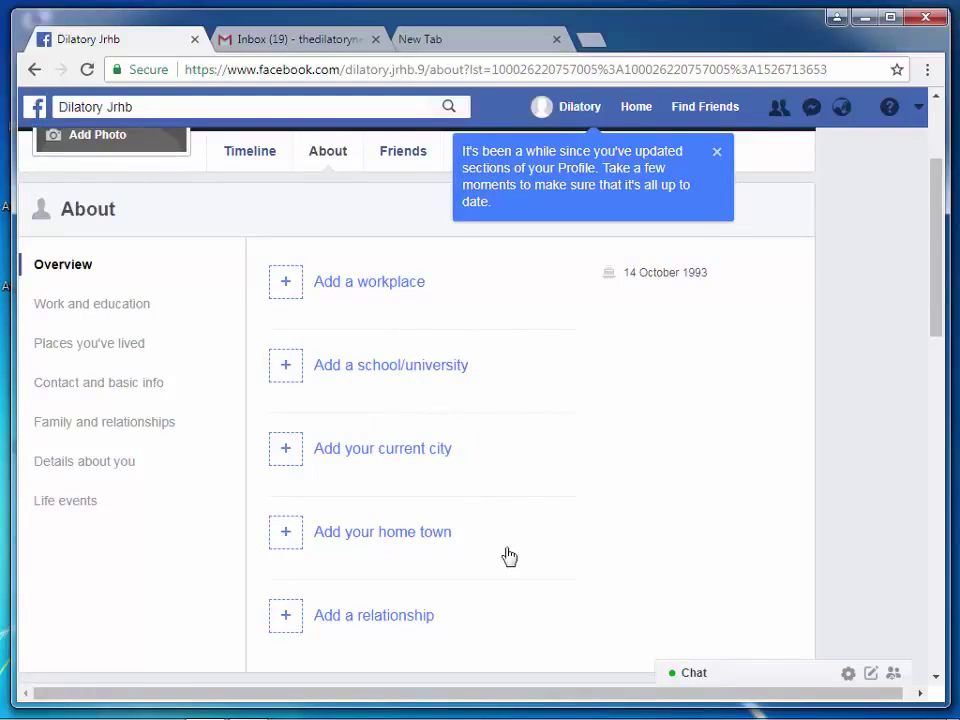
scroll(510, 557, "down", 2)
scroll(516, 521, "down", 4)
scroll(516, 521, "up", 5)
scroll(515, 521, "up", 3)
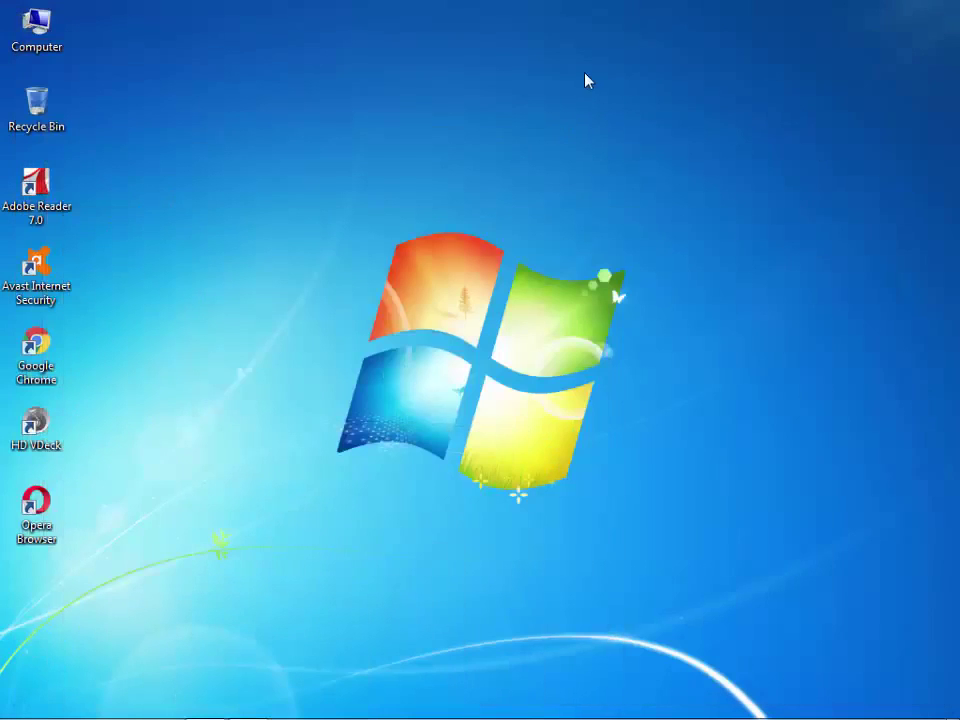
Step: Refresh the Windows desktop from its right-click menu
right_click(586, 75)
left_click(634, 125)
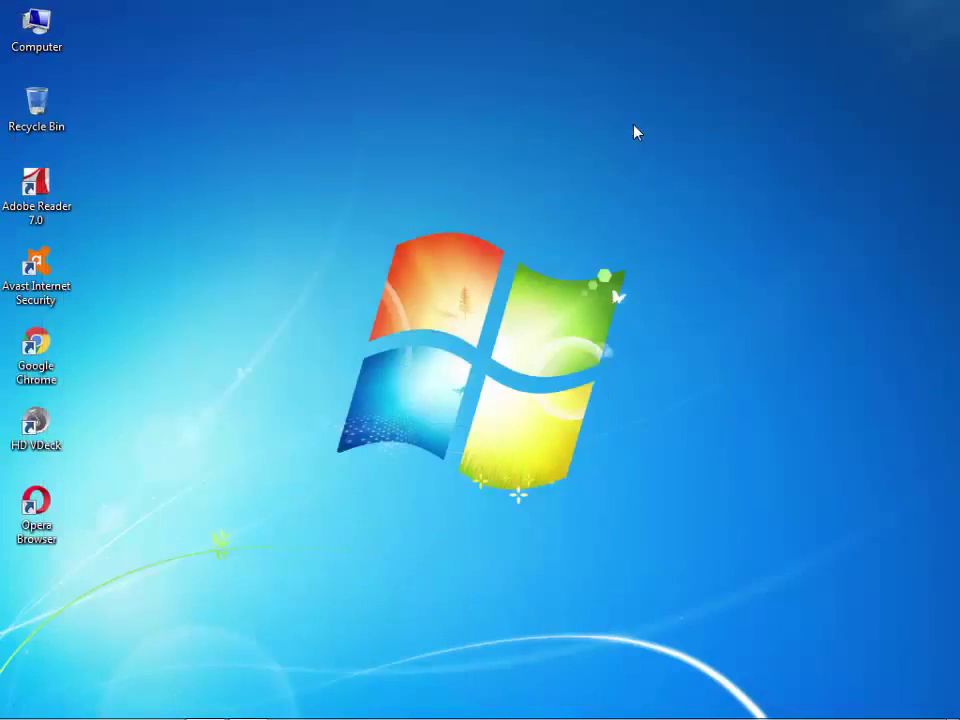